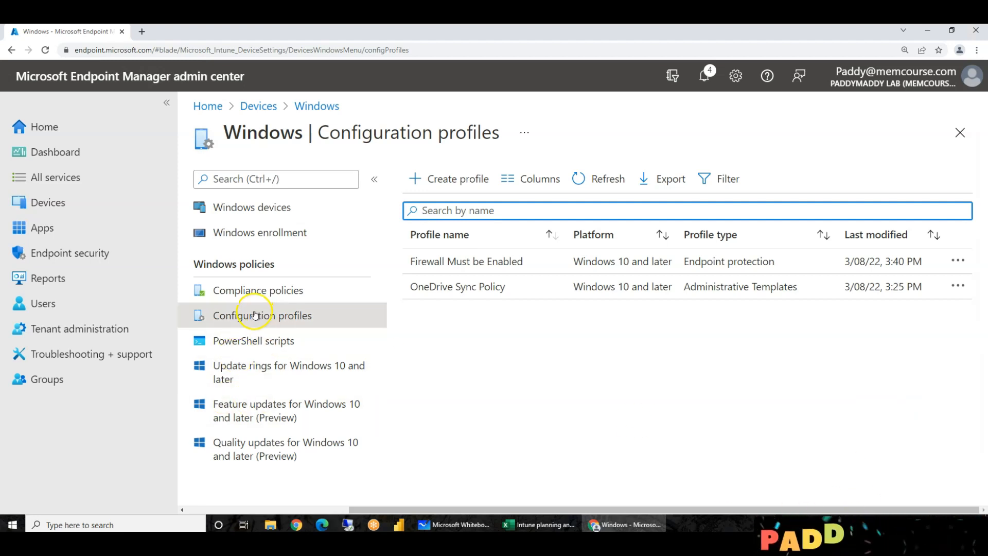
Examine the templates offered for a new Windows 10 and later configuration profile, and leave the profile creation form
click(455, 177)
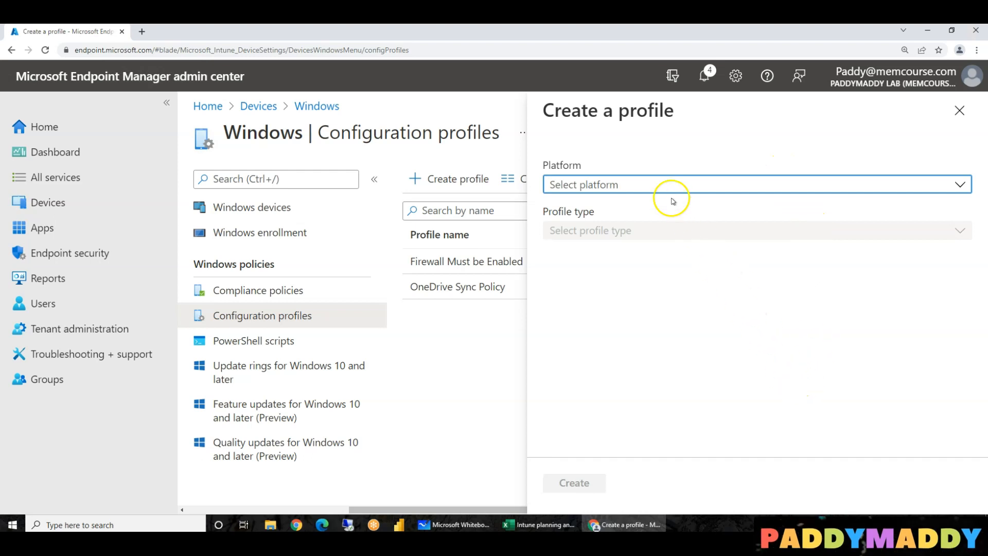
click(658, 184)
click(640, 206)
click(646, 230)
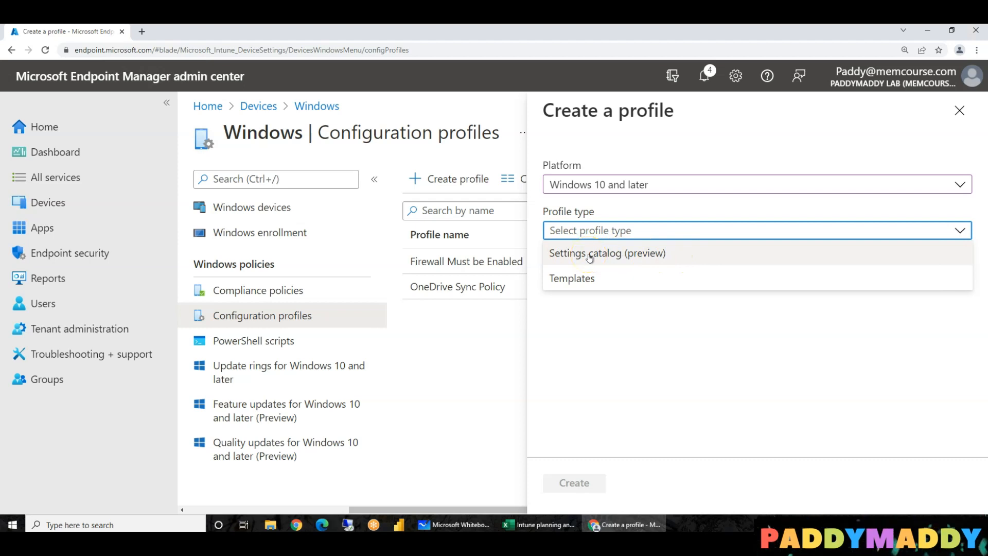
click(574, 279)
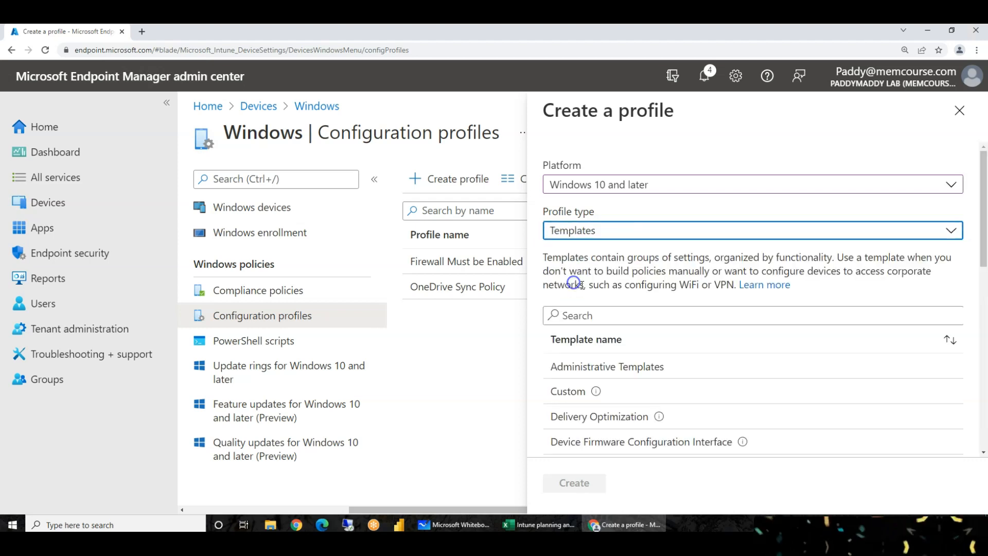
click(453, 524)
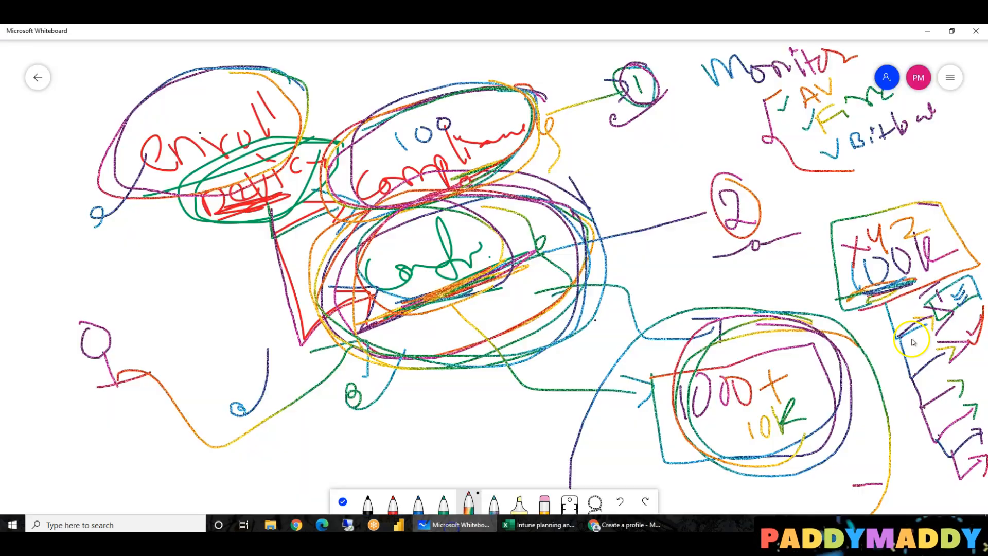
click(453, 525)
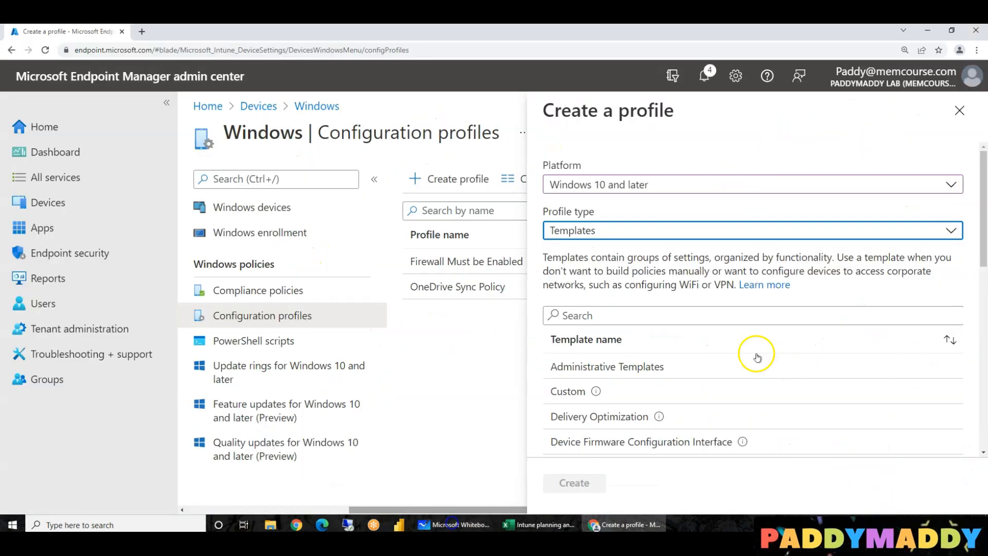
scroll(712, 370, down, 6)
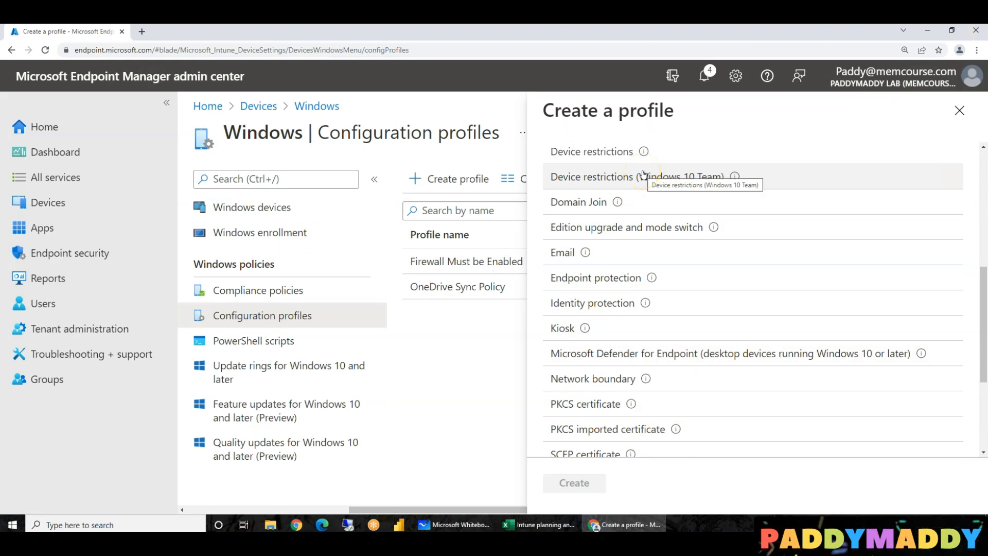
scroll(689, 329, up, 6)
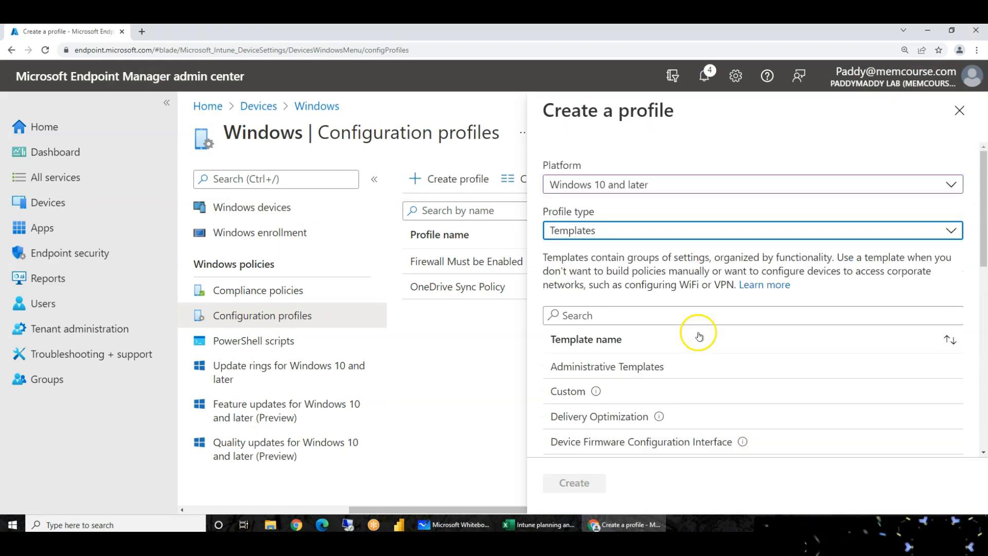
click(954, 115)
click(542, 111)
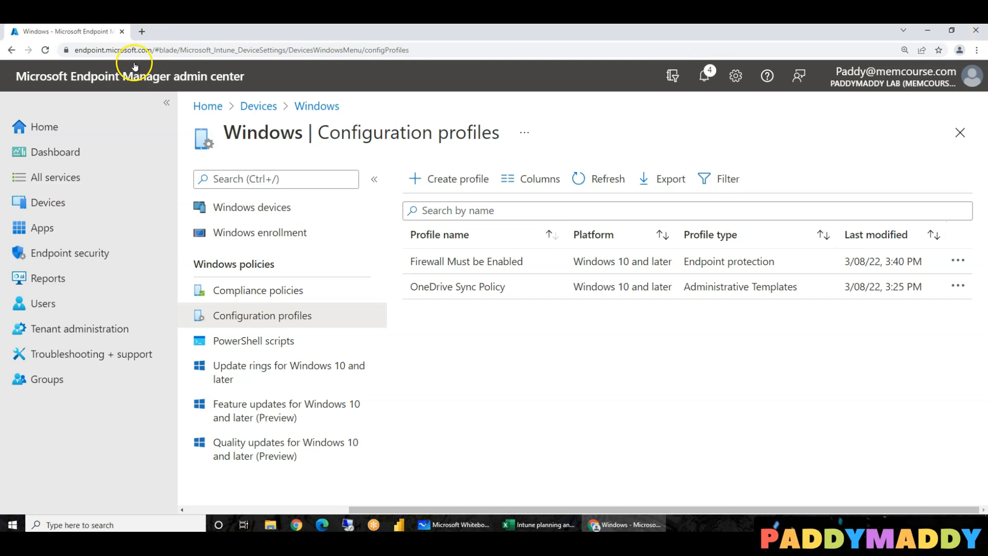
click(142, 31)
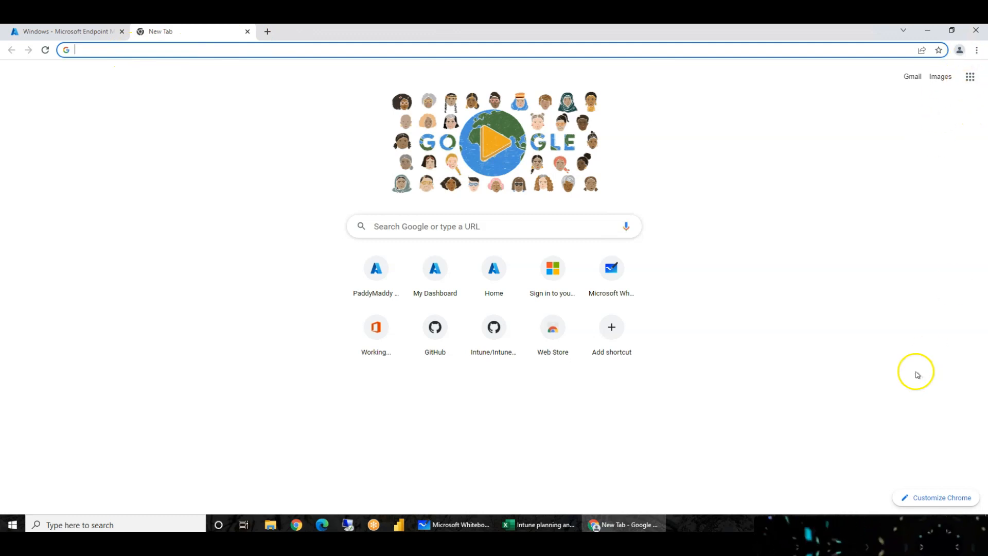
click(247, 32)
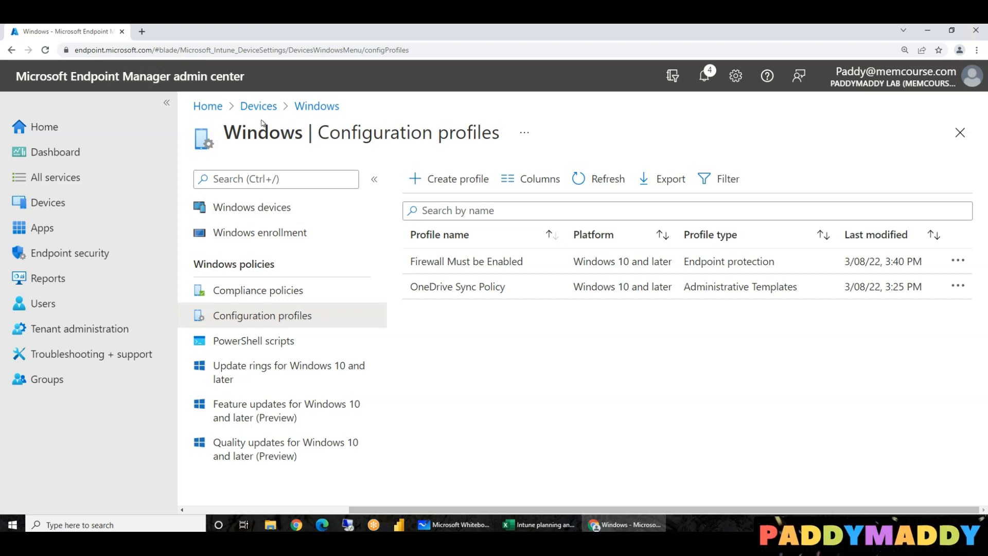
click(280, 322)
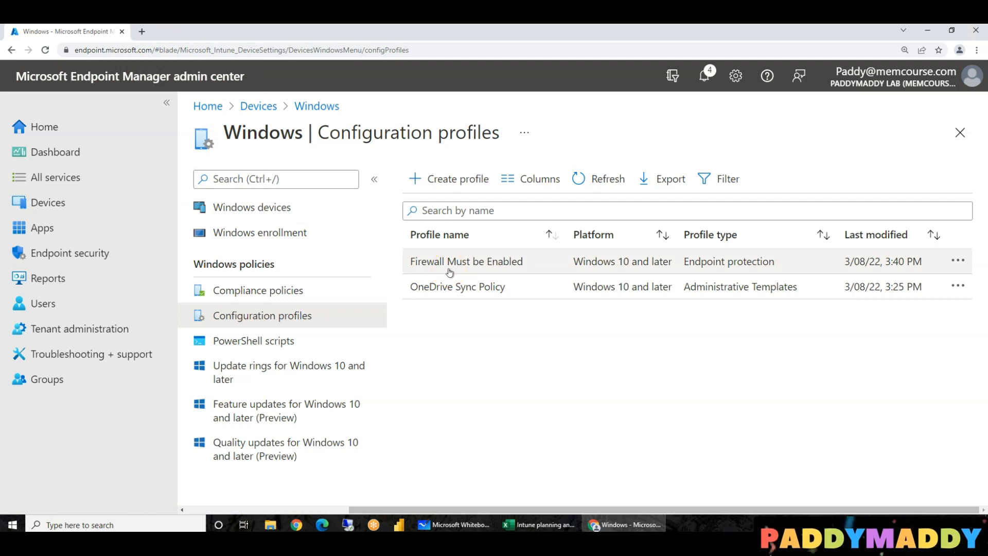
click(292, 289)
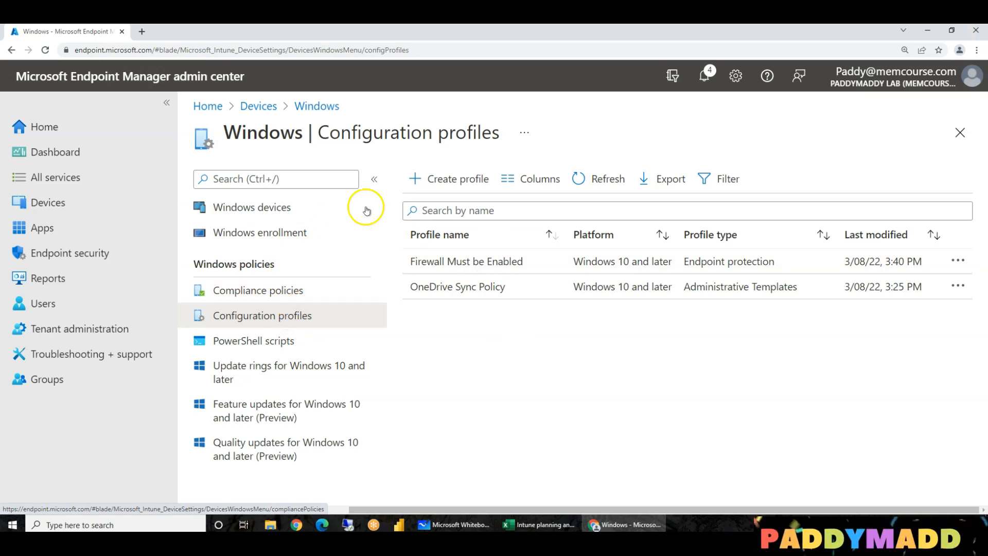
Start a new configuration profile for Windows 10 and later, with profile type Templates and the Custom template
click(451, 181)
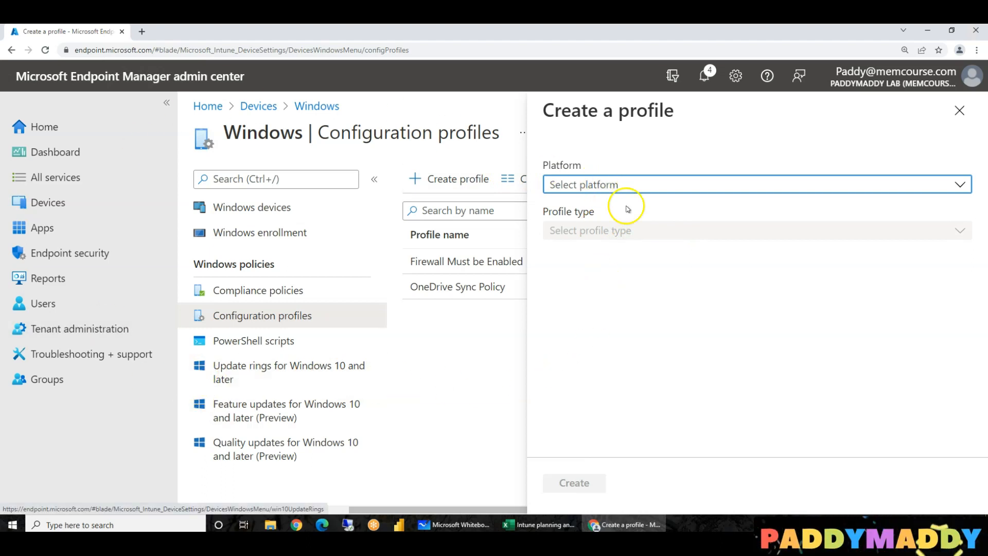
click(609, 186)
click(609, 213)
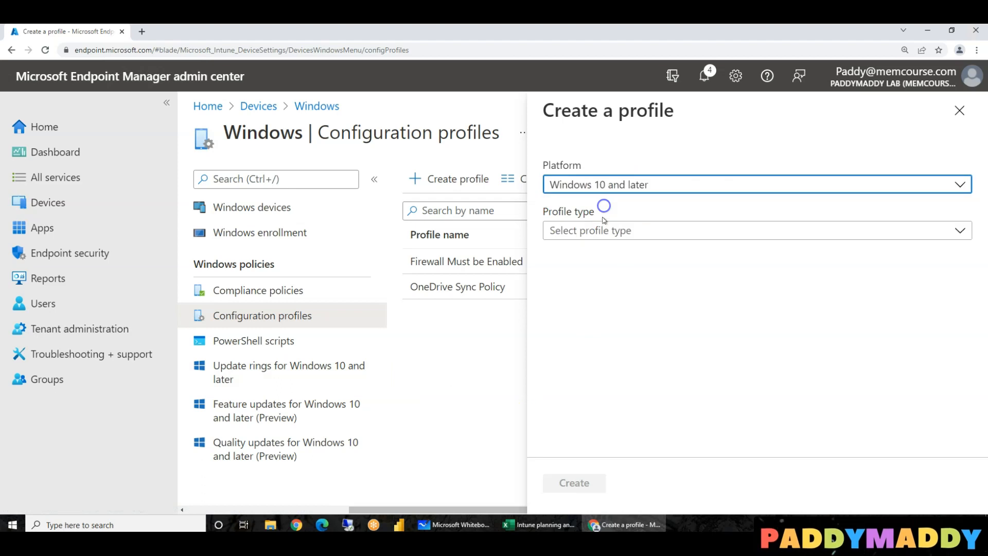
click(600, 230)
click(587, 287)
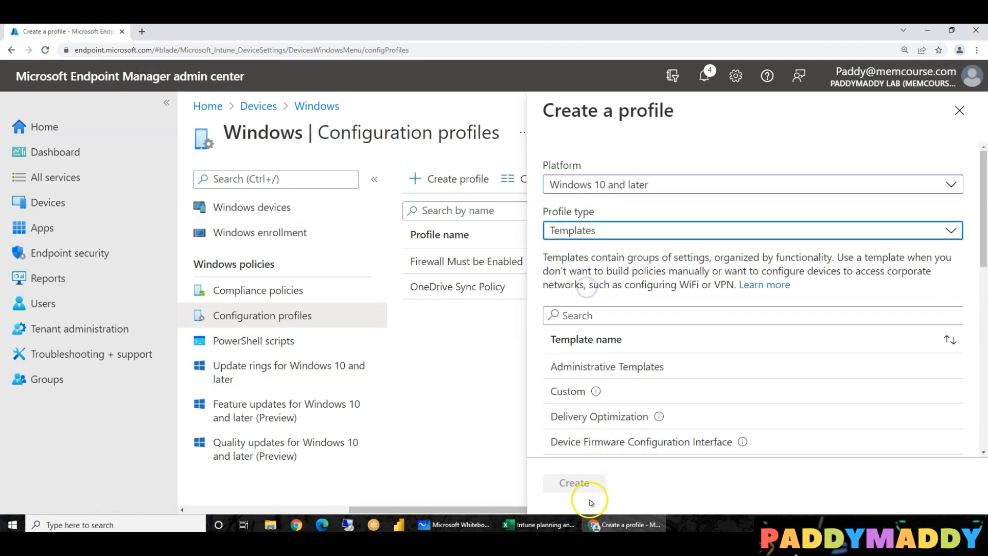
click(578, 394)
click(575, 482)
Name the custom profile "test" and continue to its configuration settings
click(474, 220)
text(test)
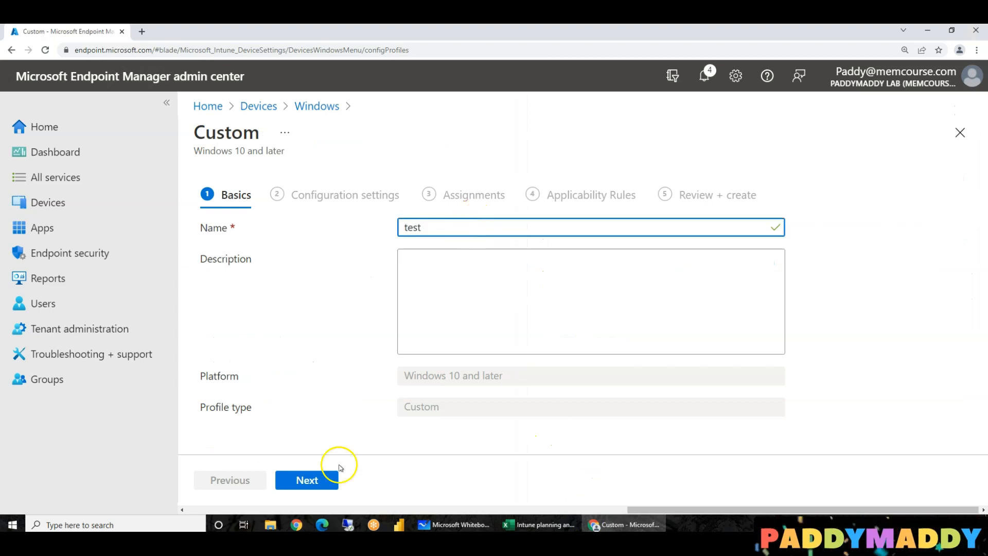
click(311, 477)
Open a new OMA-URI settings row and examine its Name, Description, OMA-URI and Data type fields, including the available data types
click(681, 226)
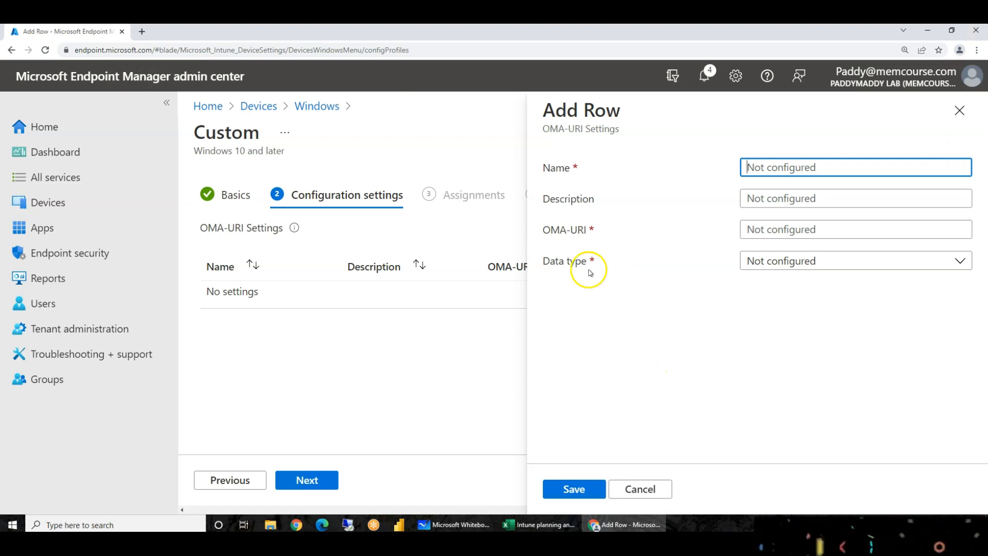
click(593, 203)
click(547, 230)
drag(544, 229, 602, 230)
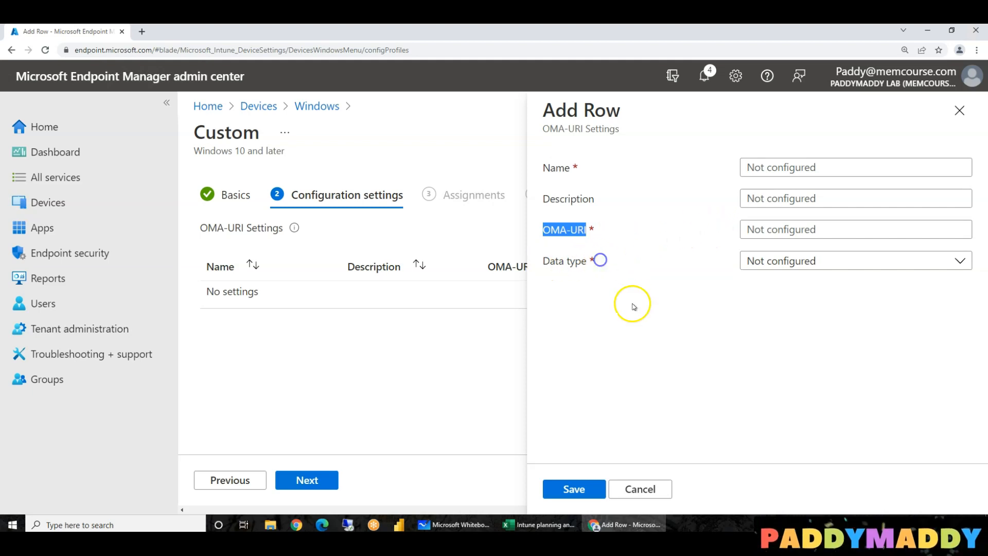
click(850, 264)
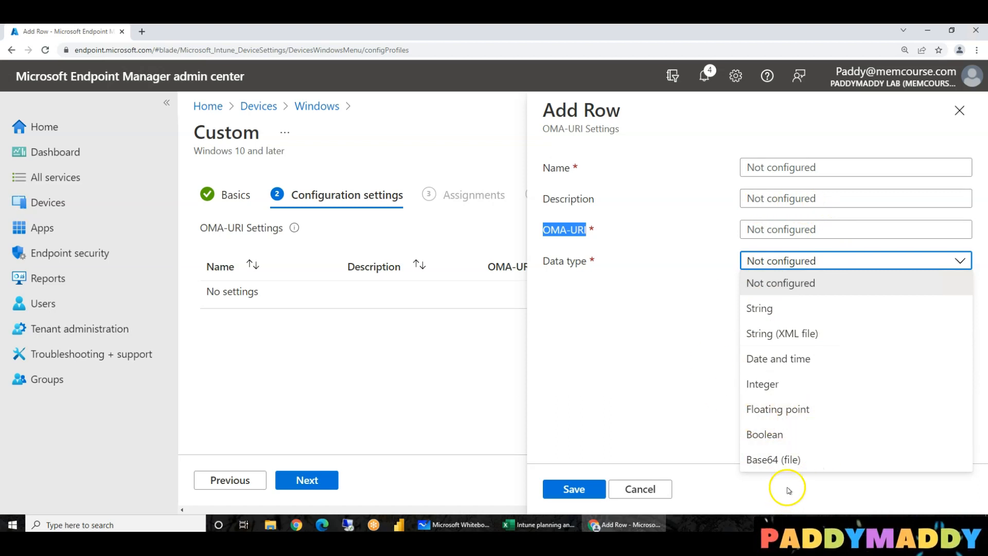
click(694, 377)
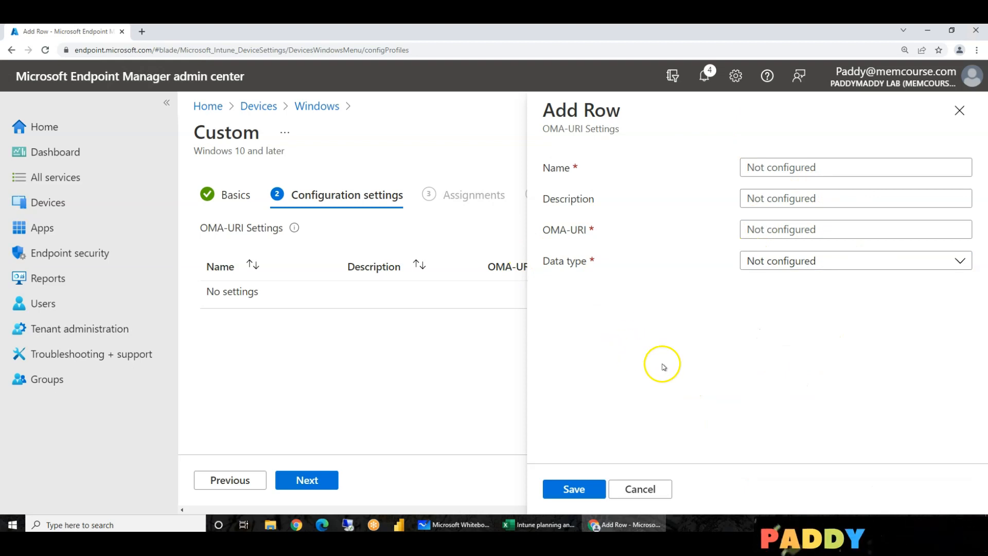
drag(549, 165, 545, 133)
click(647, 344)
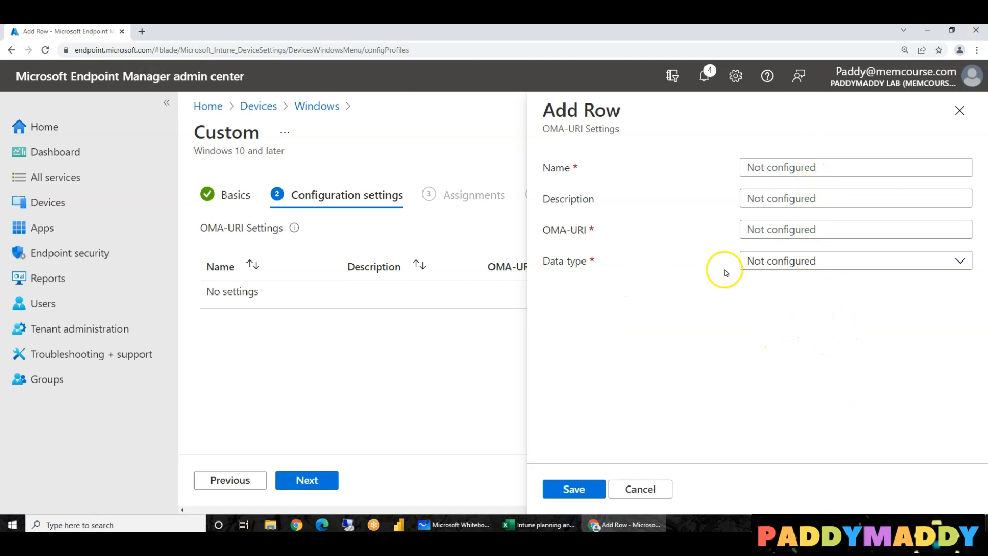
click(142, 33)
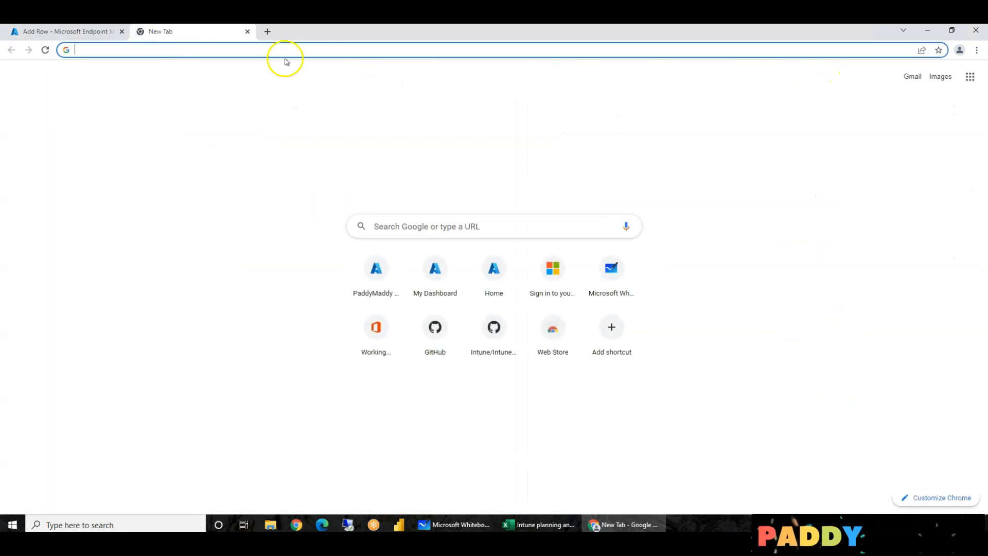
click(360, 49)
click(896, 335)
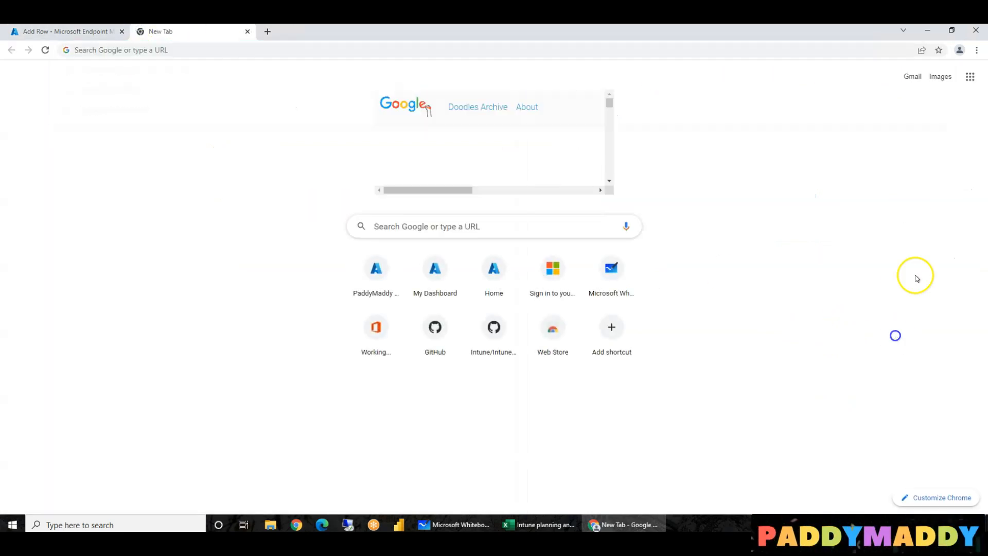
click(248, 31)
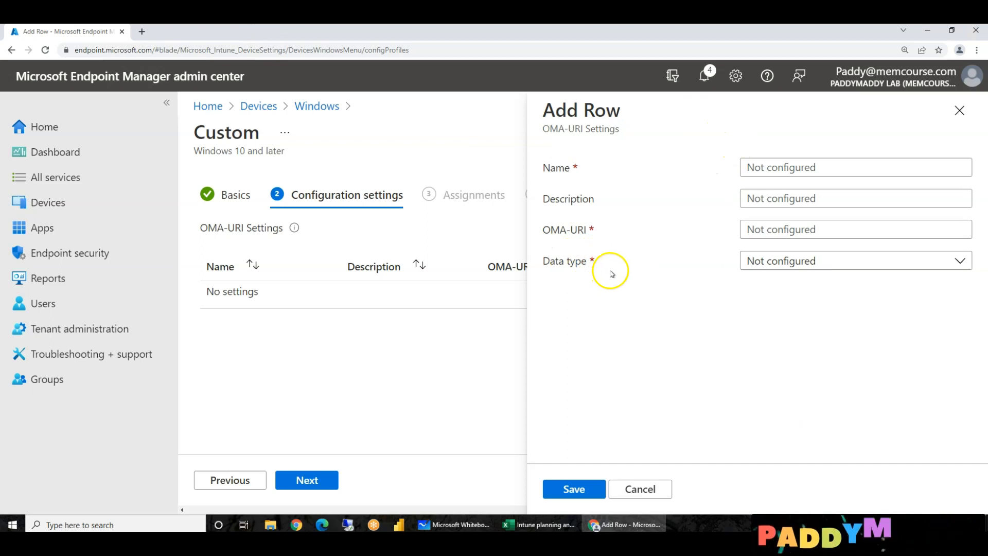
Discard the new OMA-URI row and examine the web address of the Configuration profiles page
click(961, 112)
drag(655, 509, 292, 489)
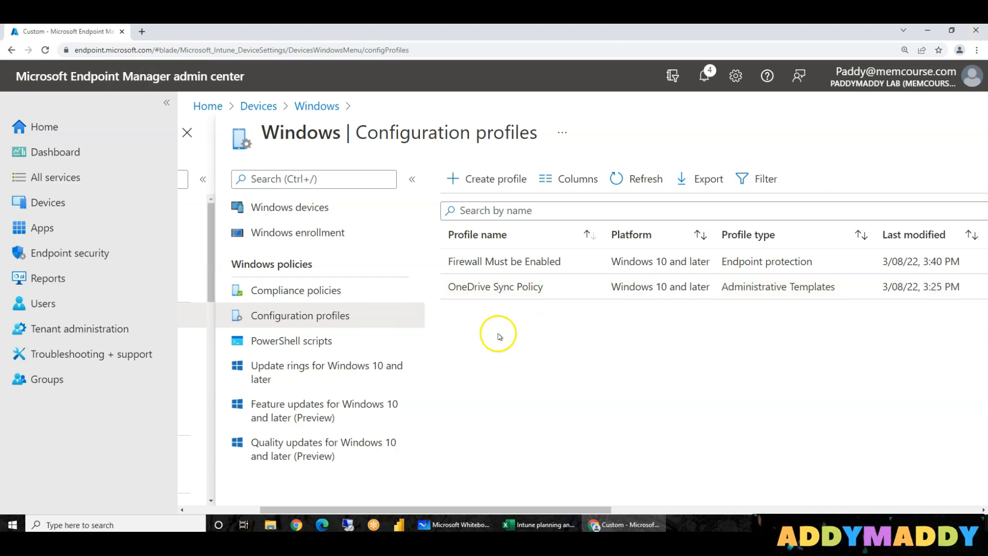
click(66, 50)
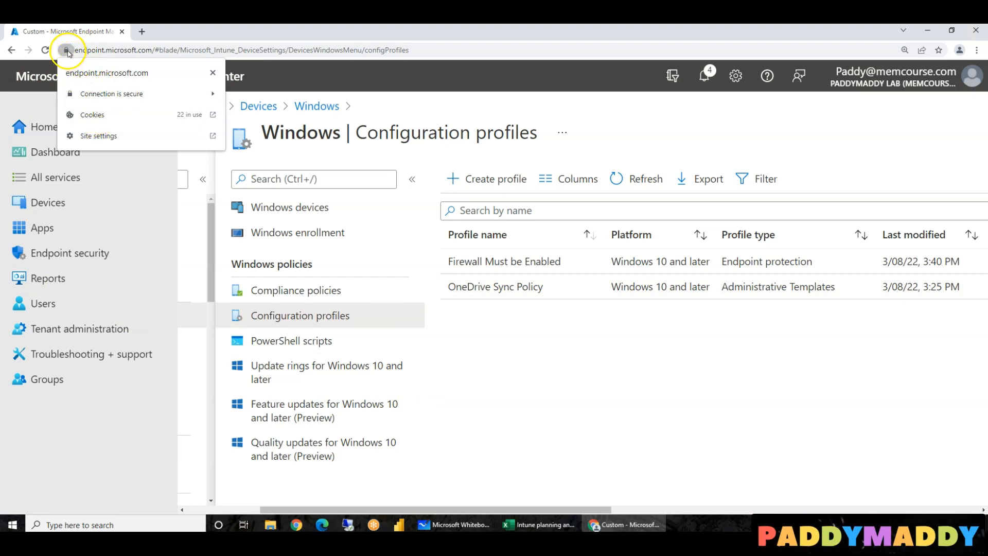
click(106, 50)
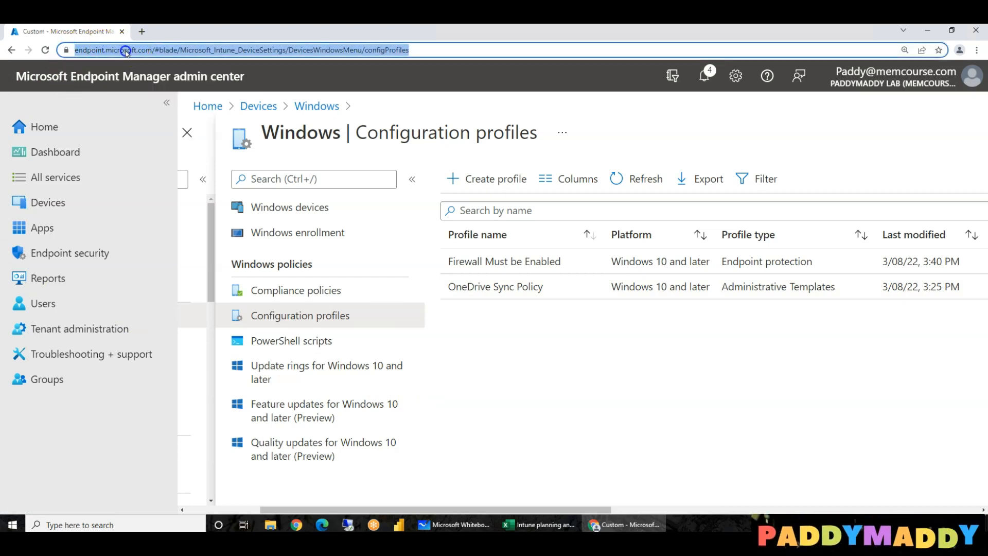
click(123, 51)
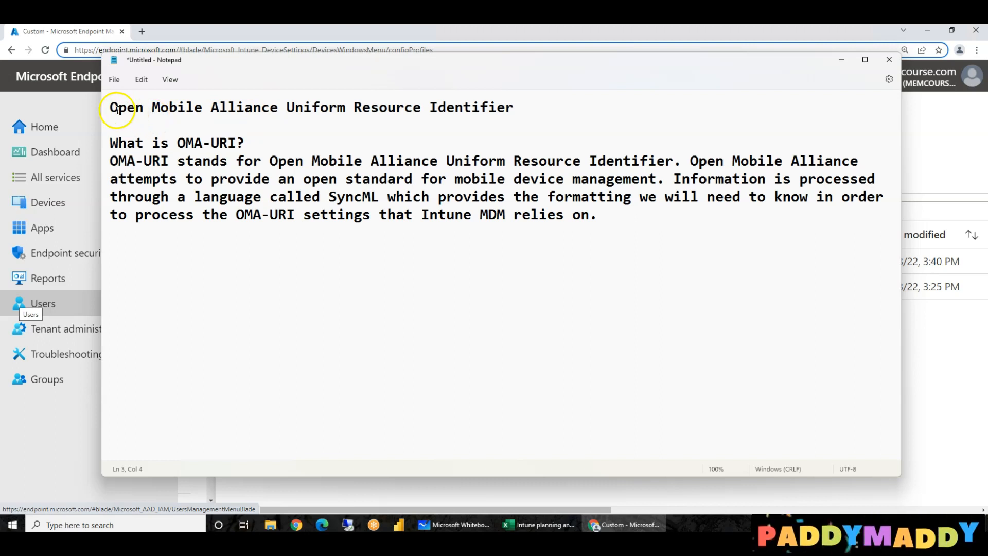
Examine the Notepad explanation of OMA-URI, highlighting Open Mobile Alliance, Uniform Resource Identifier, SyncML and OMA-URI
drag(111, 109, 335, 106)
click(316, 126)
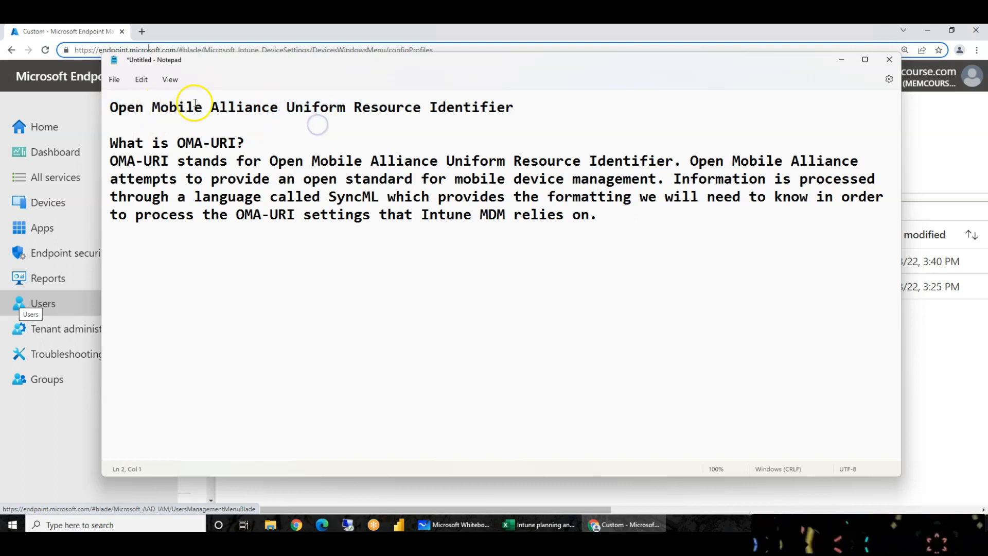
double_click(181, 140)
drag(286, 108, 529, 113)
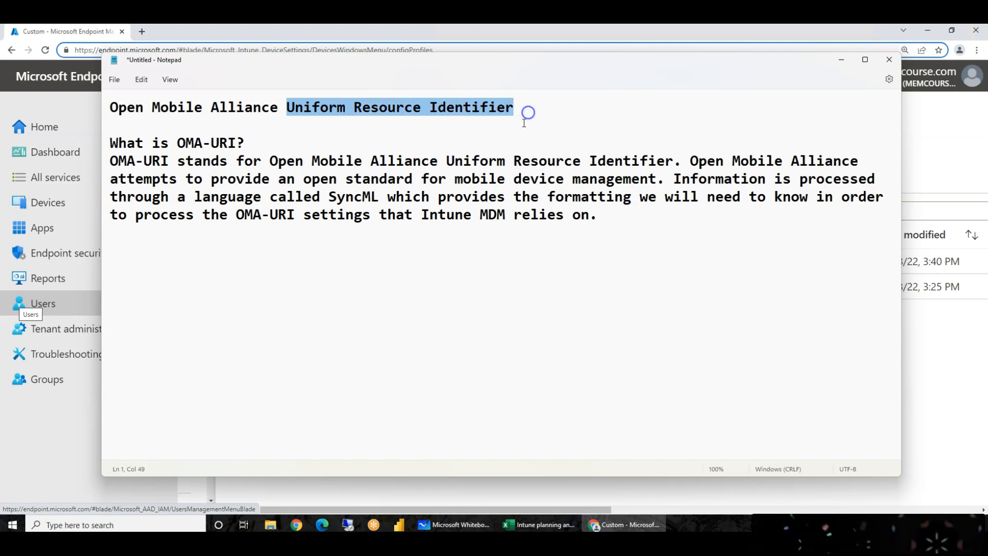
click(338, 125)
drag(287, 106, 547, 118)
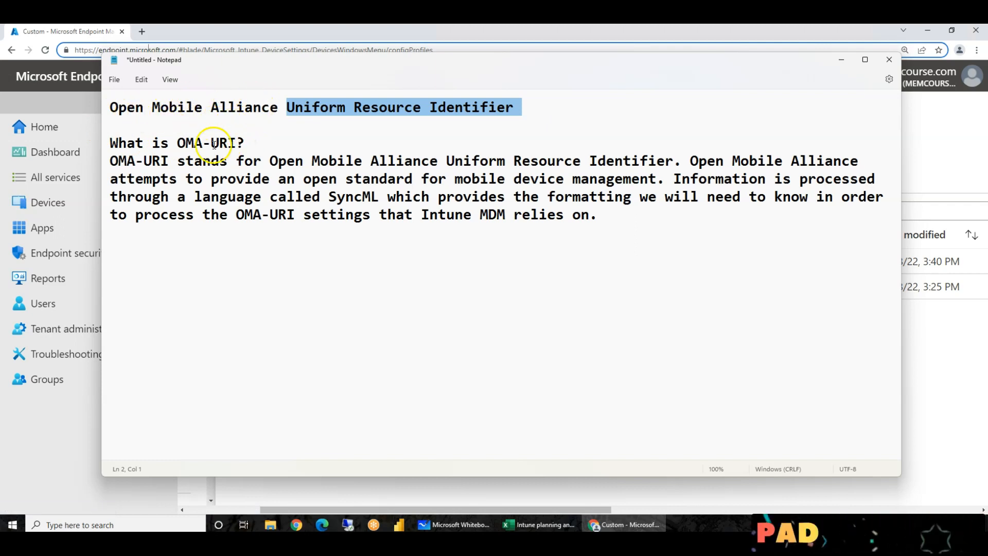
double_click(177, 142)
double_click(223, 142)
drag(290, 107, 512, 102)
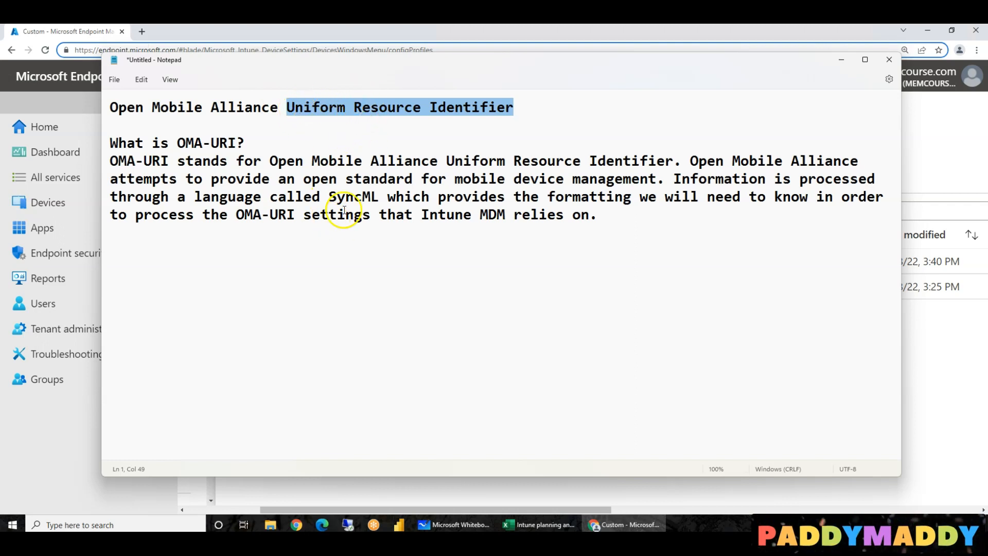
drag(330, 196, 377, 196)
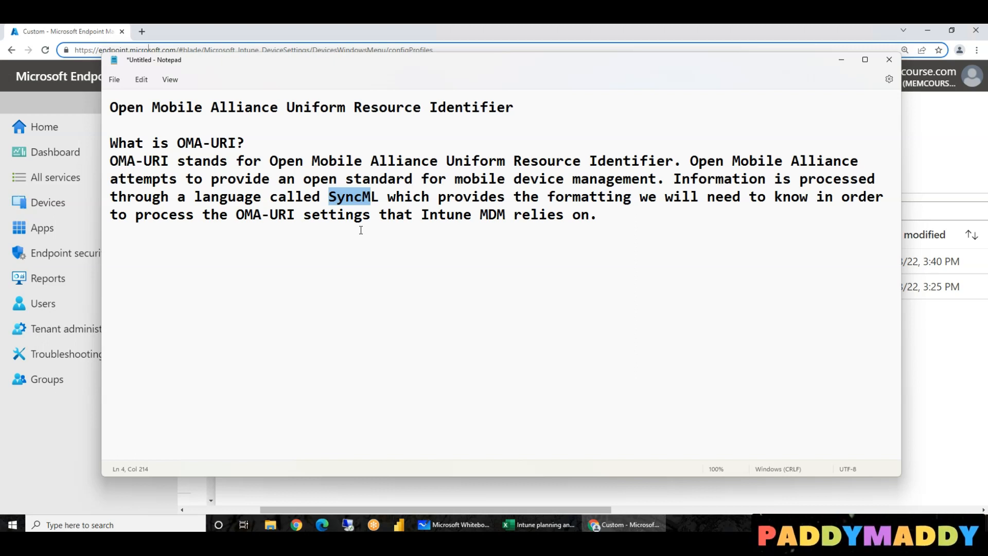
drag(237, 214, 293, 217)
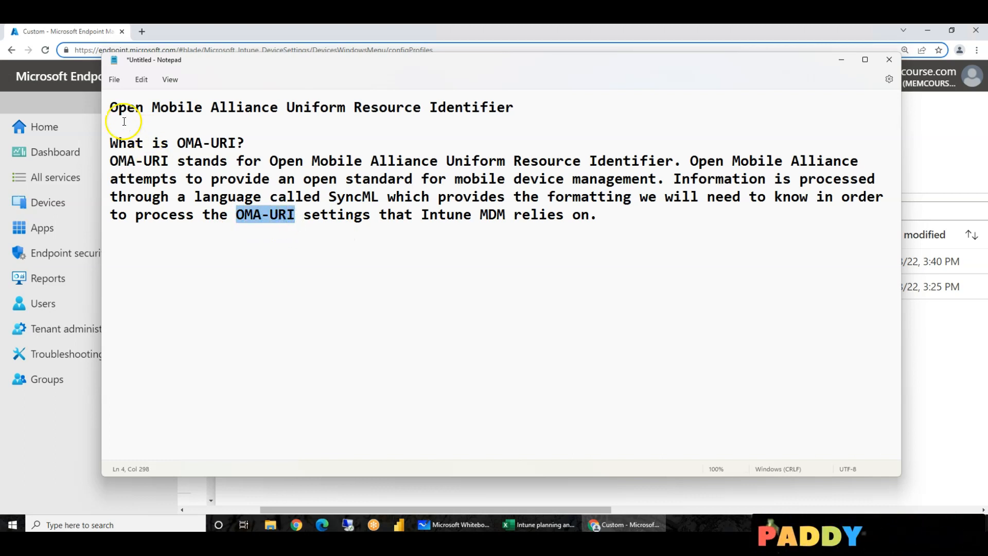
drag(112, 110, 527, 106)
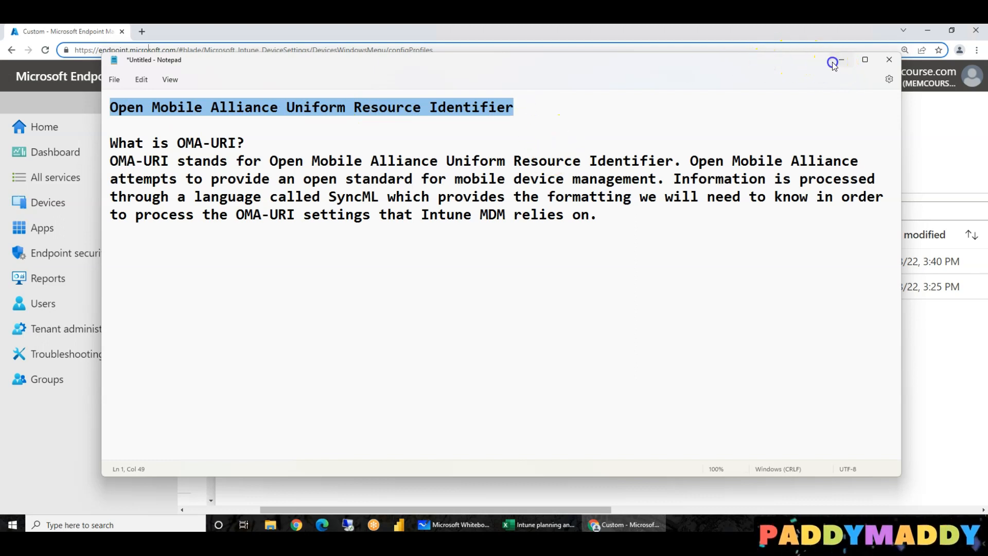
Move the Notepad window below the Configuration profiles heading and highlight the explanation of what OMA-URI stands for
drag(726, 66, 773, 361)
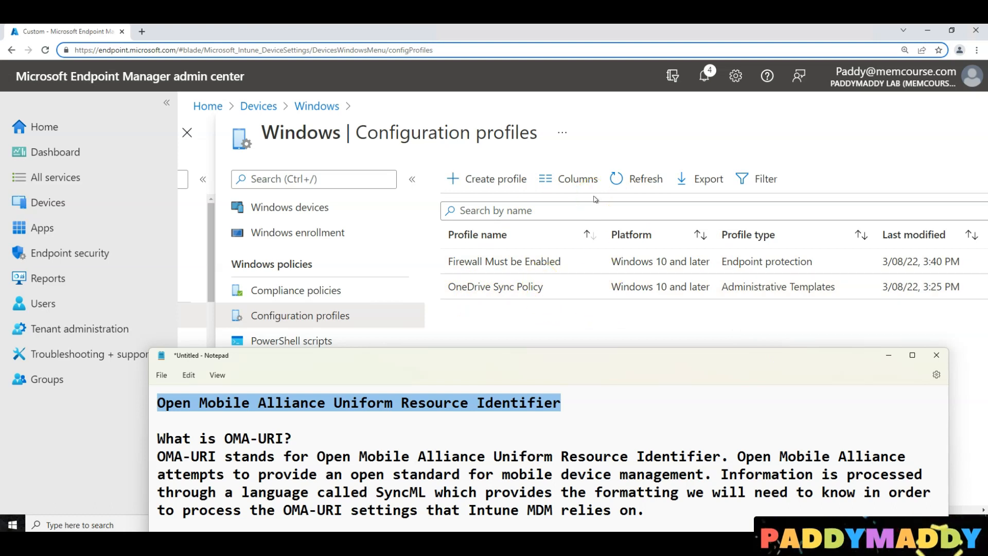
drag(548, 359, 525, 193)
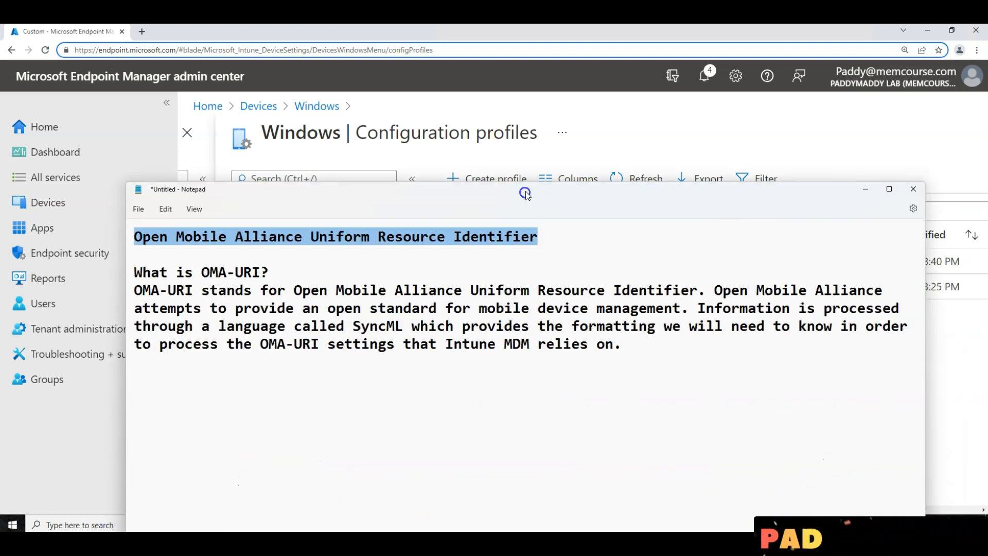
drag(621, 344, 287, 275)
click(455, 373)
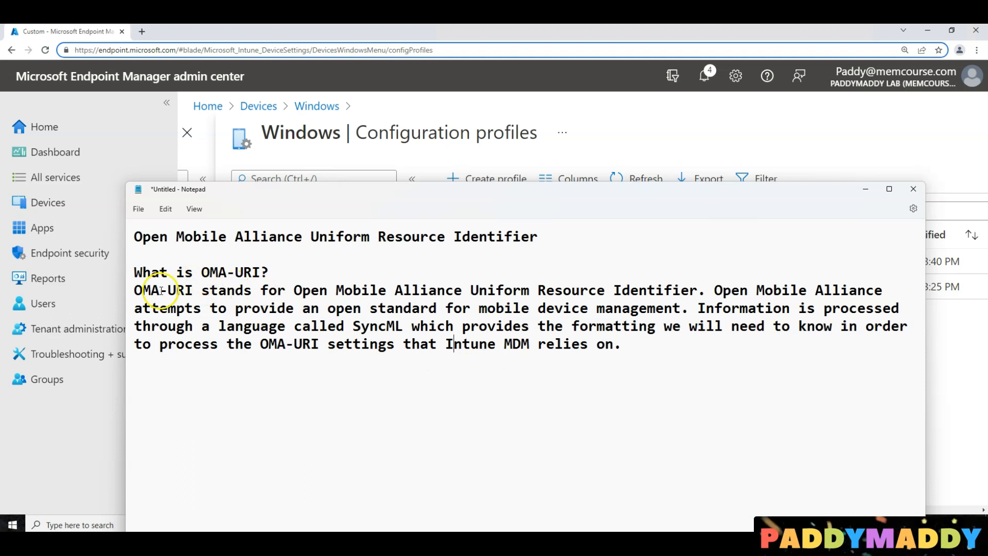
drag(135, 291, 265, 285)
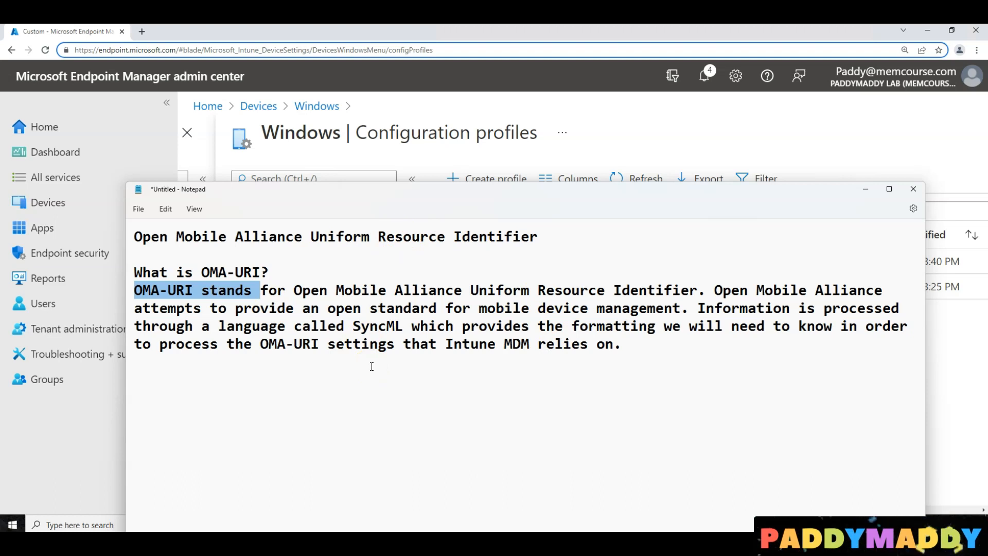
Search Google in a new browser tab for "chrome intune policies" and open the "Manage Chrome Browser with Microsoft Intune" support article
click(149, 35)
text(chro)
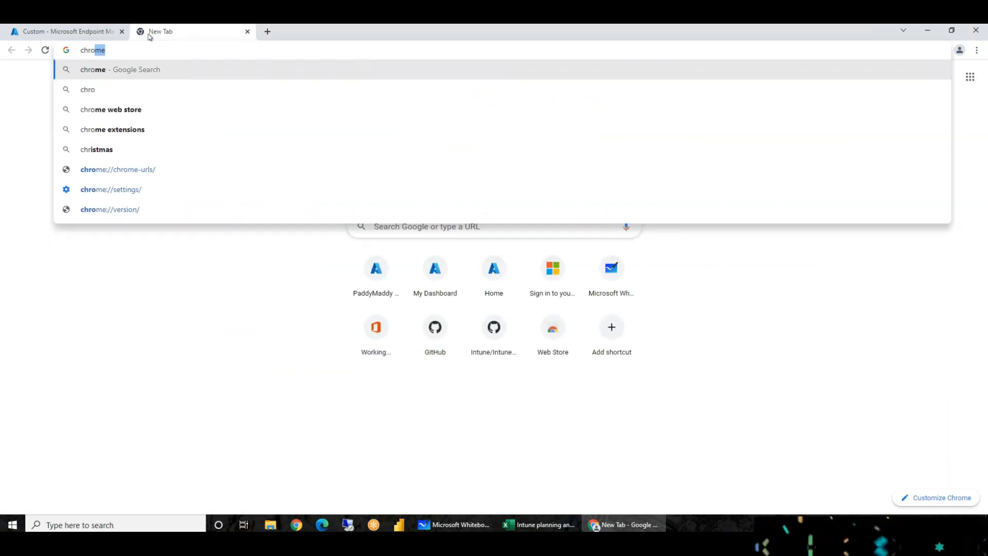
text(me )
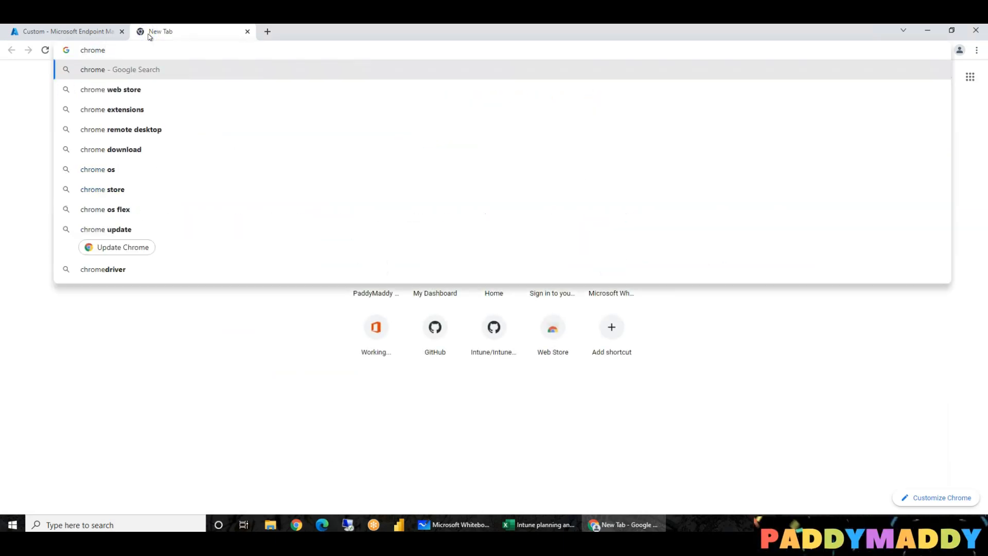
text(intune)
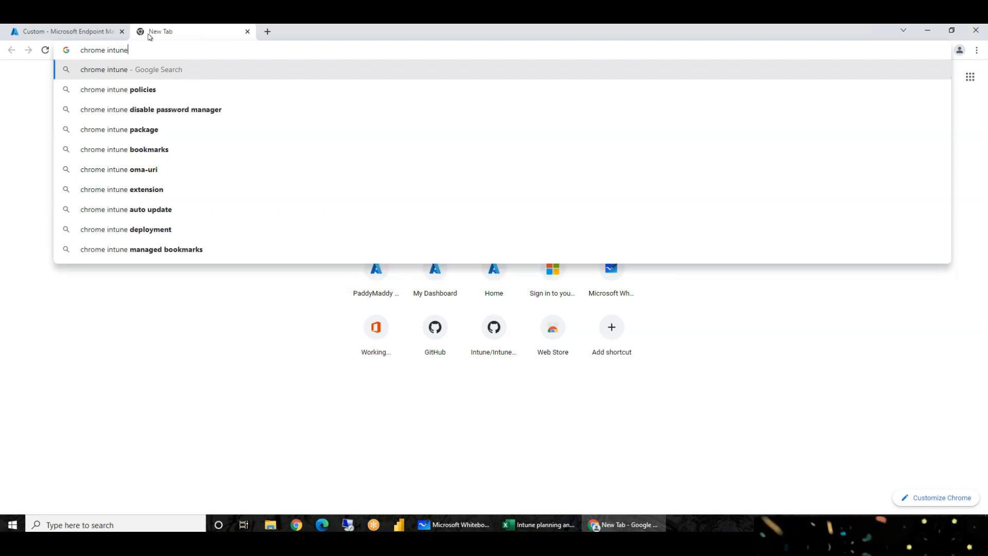
key(Down)
key(Return)
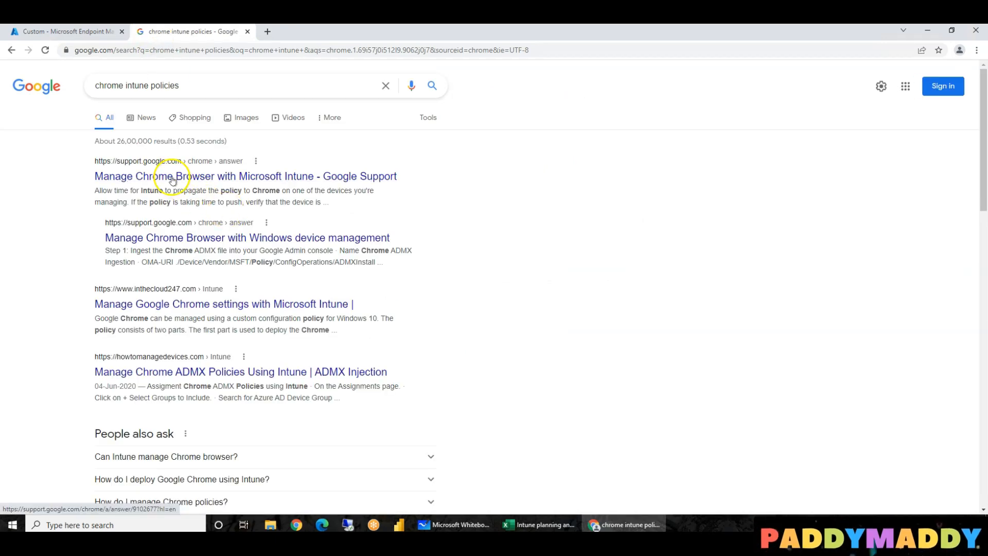
click(145, 182)
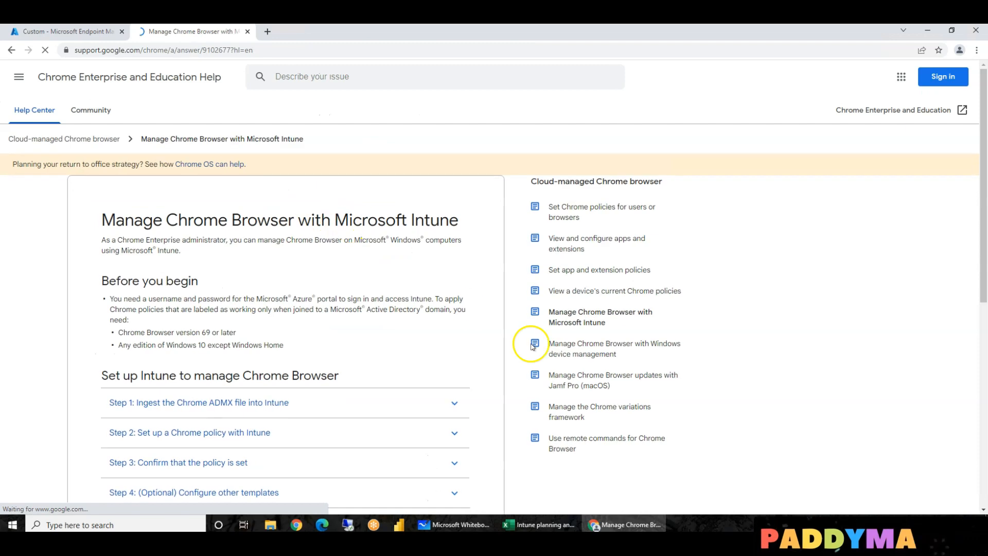
Expand "Step 1: Ingest the Chrome ADMX file into Intune" and examine its instructions for creating the profile
scroll(533, 346, down, 3)
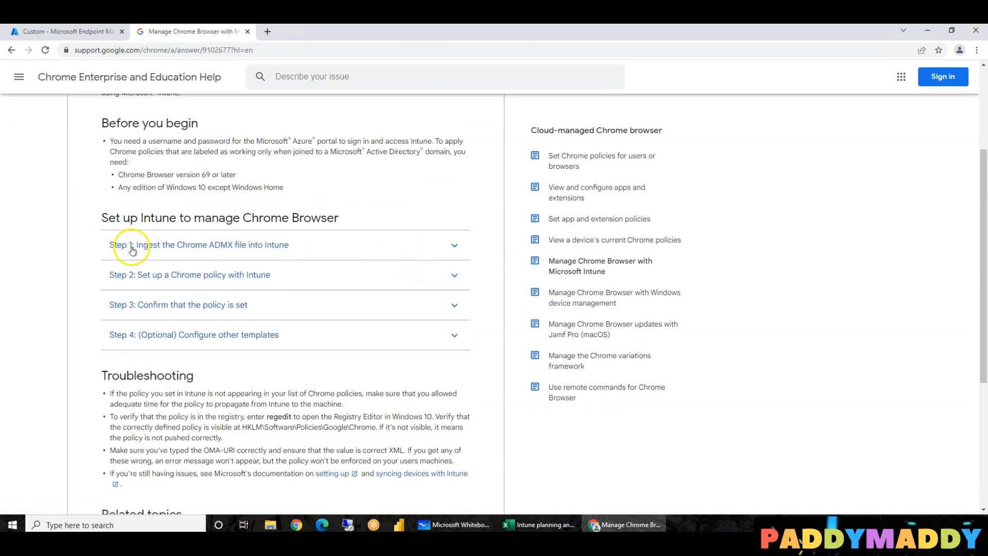
click(347, 256)
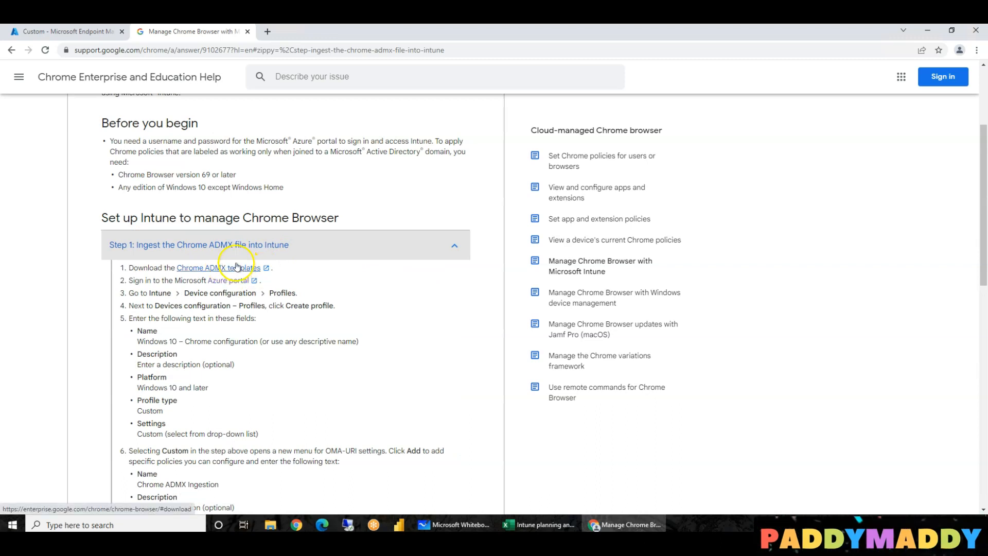
drag(154, 305, 335, 317)
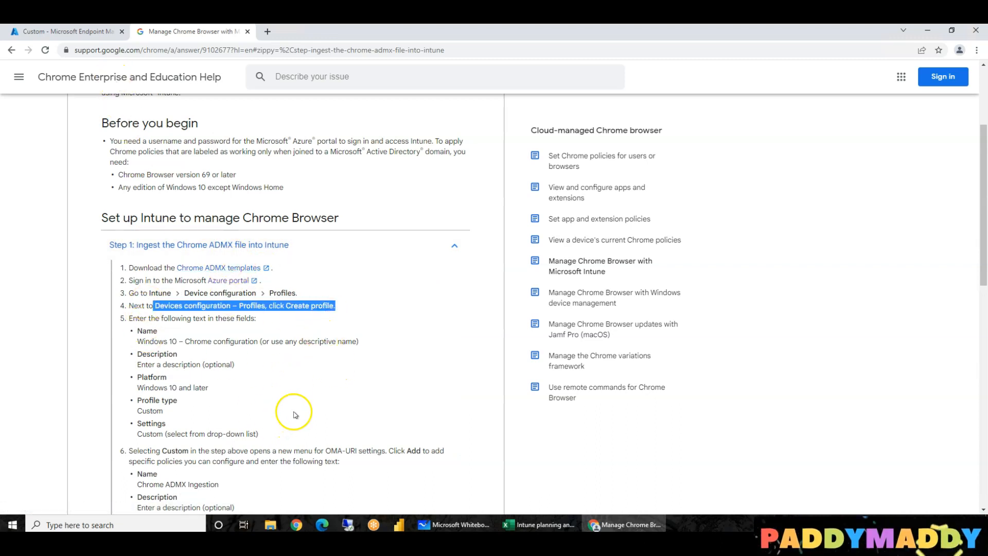
scroll(293, 414, down, 7)
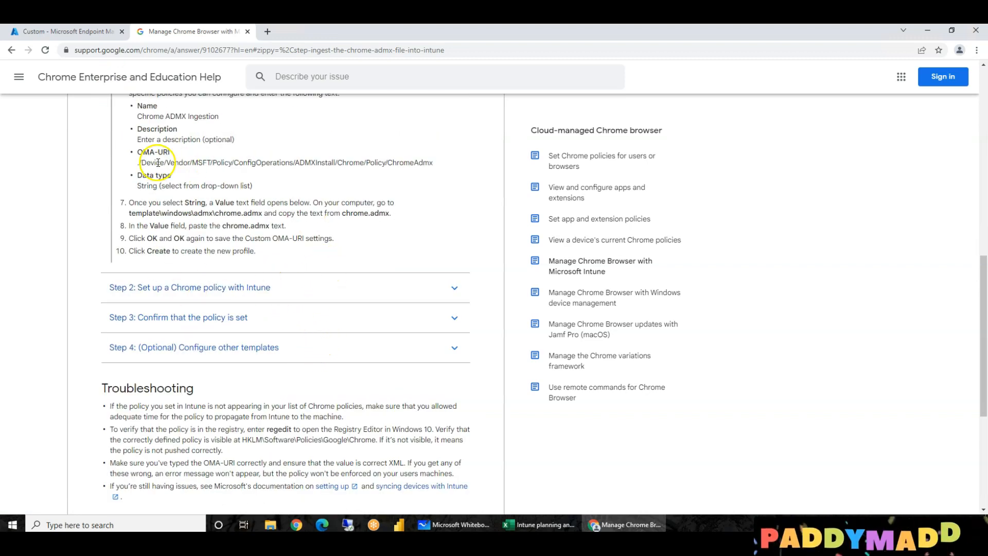
Enlarge the page and examine the Chrome ADMX Ingestion OMA-URI path segment by segment, from Device and Vendor to ChromeAdmx
drag(142, 163, 386, 159)
scroll(353, 357, up, 2)
scroll(357, 363, up, 3)
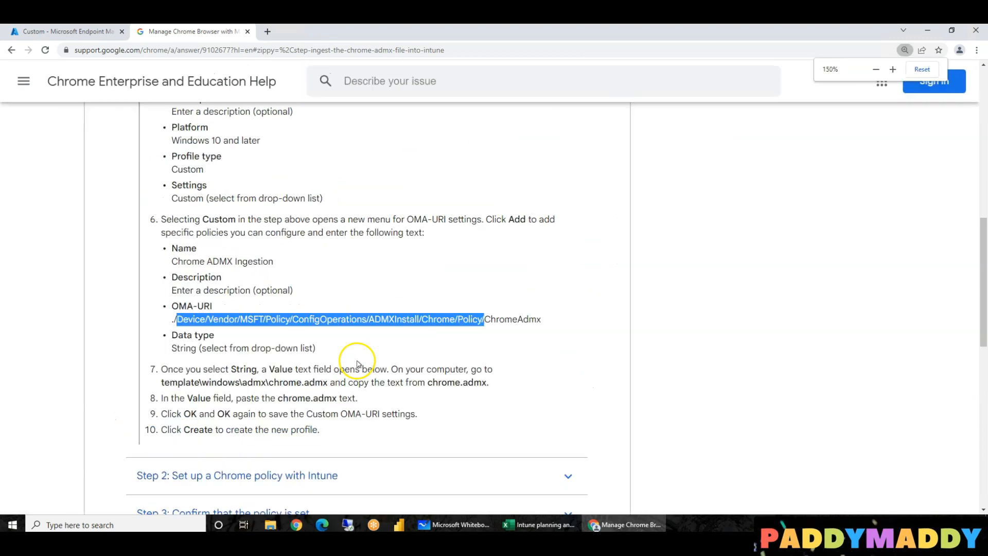
scroll(357, 363, up, 1)
click(162, 371)
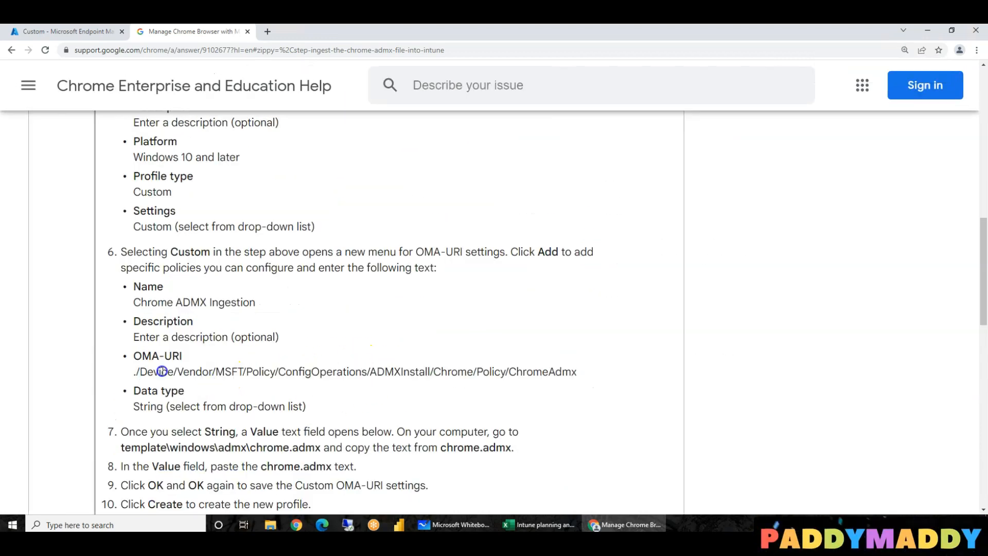
drag(197, 371, 216, 372)
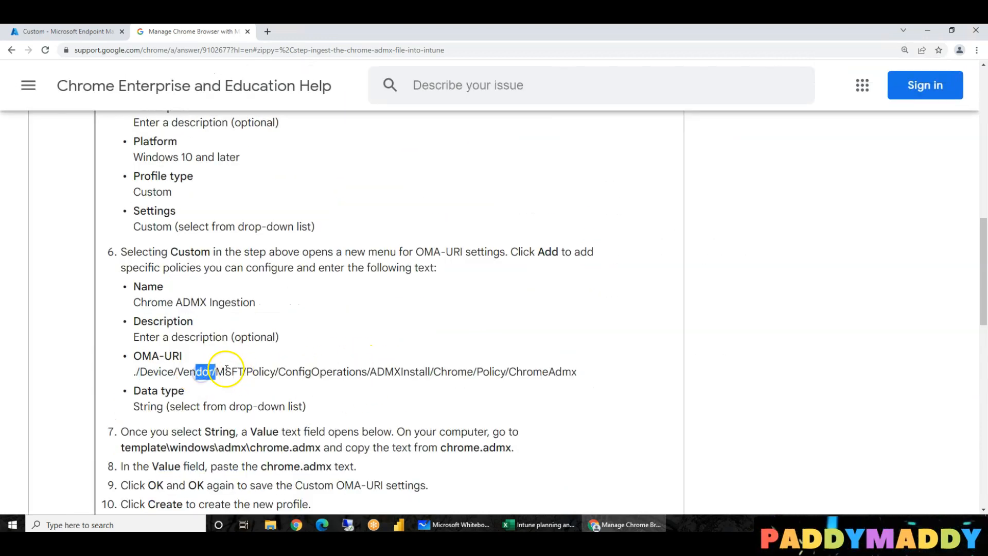
double_click(267, 372)
scroll(320, 370, down, 1)
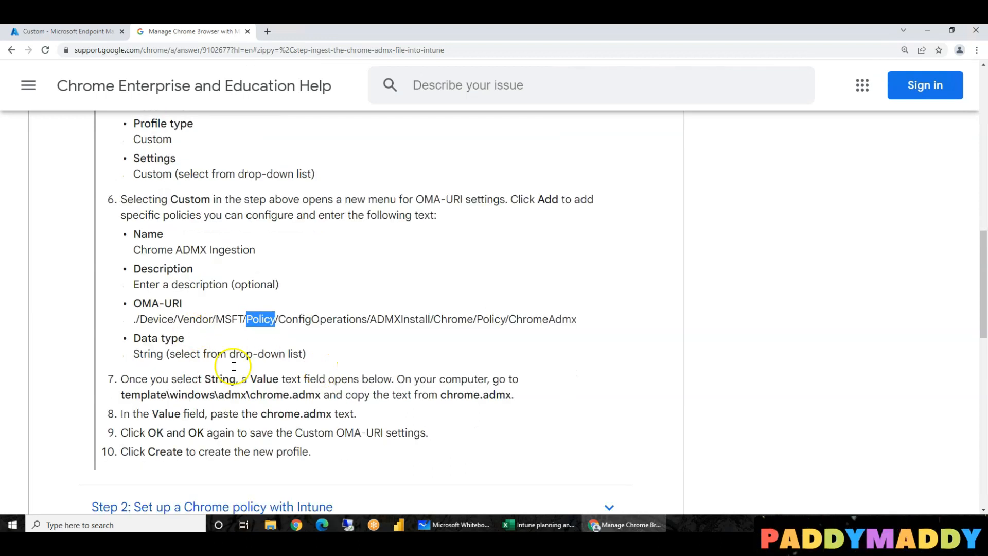
triple_click(215, 312)
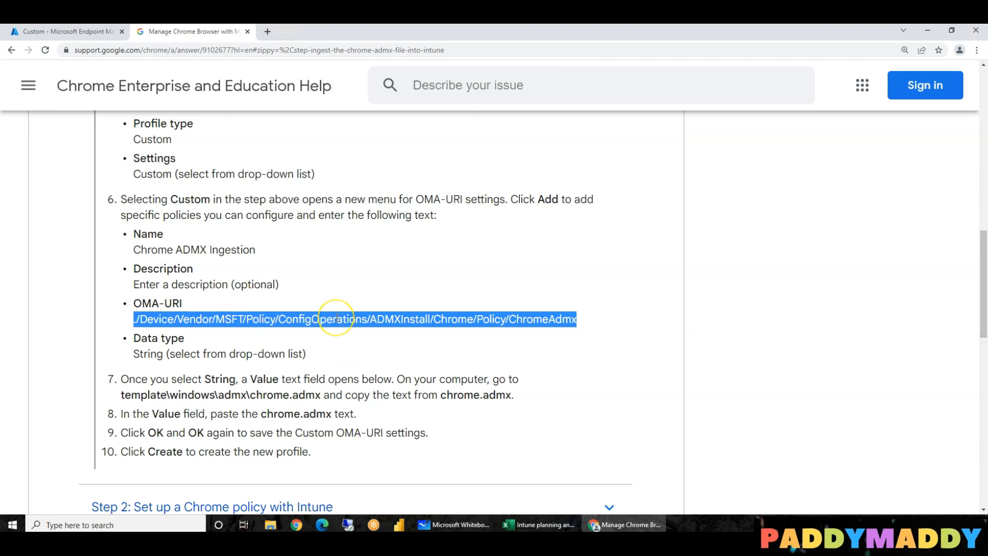
click(517, 335)
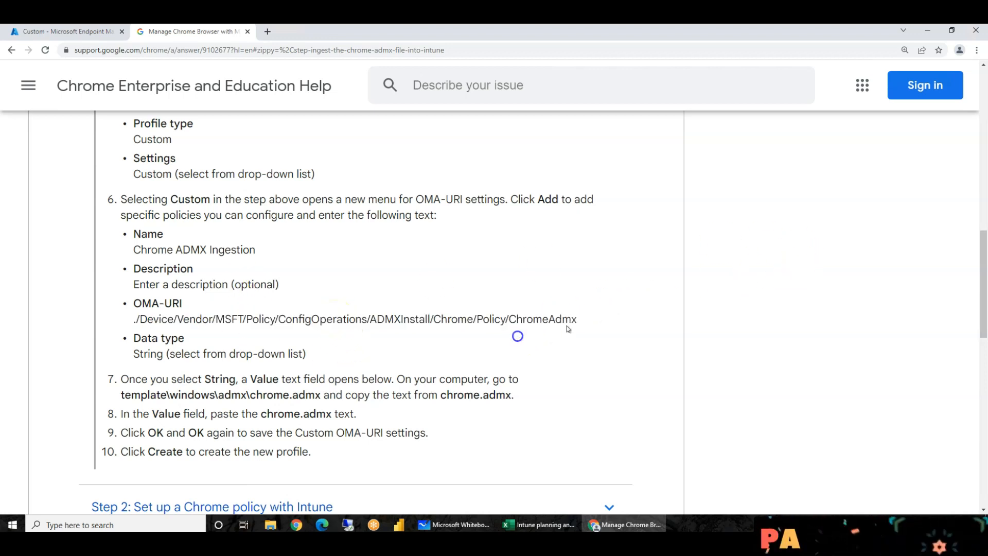
double_click(537, 317)
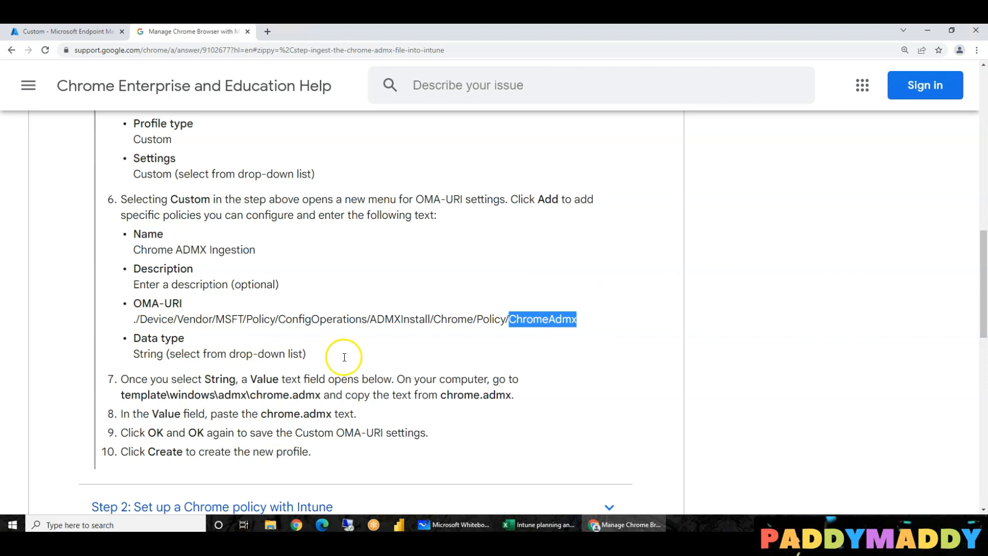
Expand "Step 2: Set up a Chrome policy with Intune" and examine the home button and homepage URL examples
scroll(284, 408, down, 4)
click(379, 296)
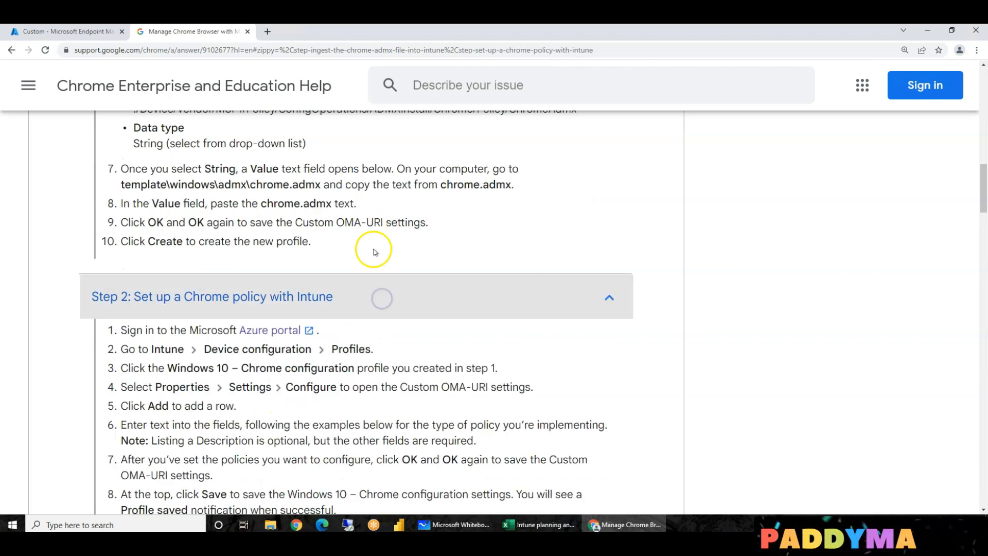
scroll(360, 232, down, 4)
scroll(335, 313, down, 3)
drag(149, 197, 258, 332)
click(355, 337)
scroll(355, 337, down, 1)
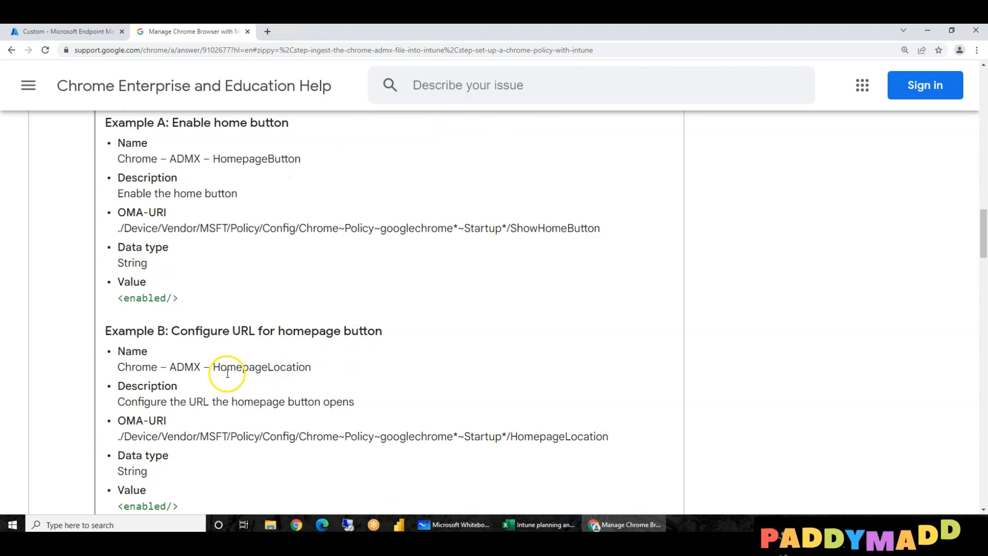
drag(221, 368, 340, 367)
scroll(348, 415, down, 4)
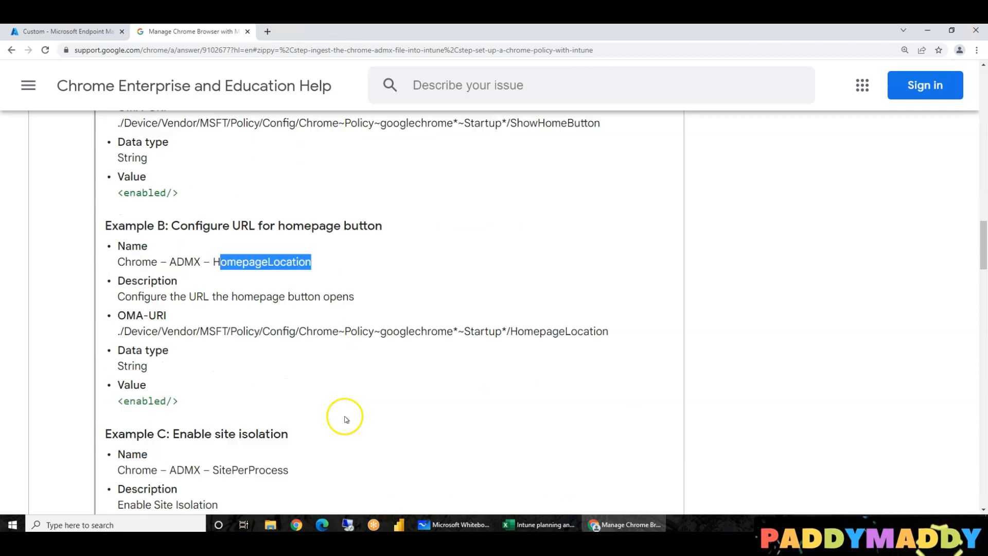
drag(480, 229, 619, 227)
click(588, 266)
Examine the site isolation, application locale and URL blocklist examples, highlighting their titles, OMA-URI path and blocklist value
scroll(303, 332, down, 3)
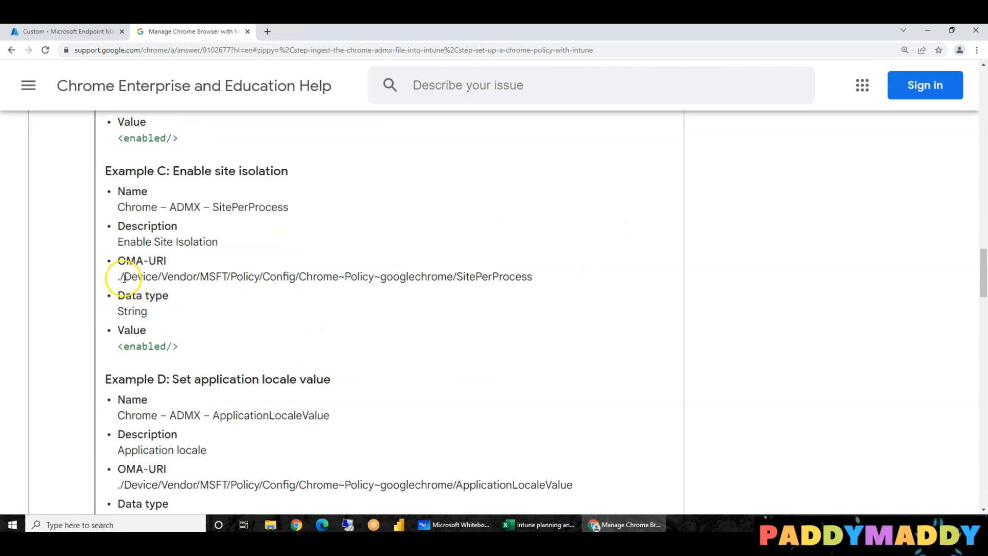
drag(122, 276, 408, 290)
drag(180, 171, 301, 173)
drag(170, 260, 360, 277)
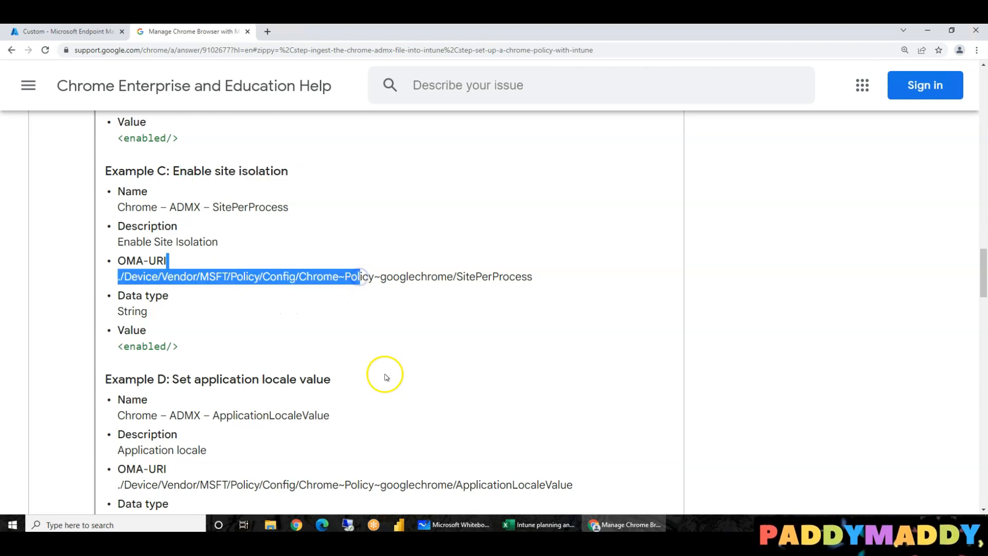
drag(137, 379, 397, 384)
scroll(397, 384, down, 6)
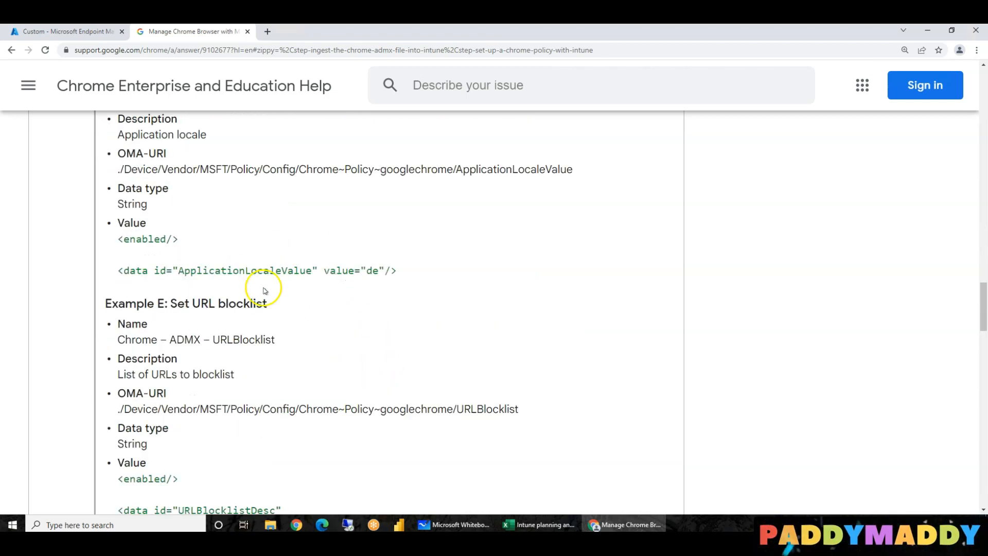
drag(170, 304, 270, 308)
scroll(337, 378, down, 4)
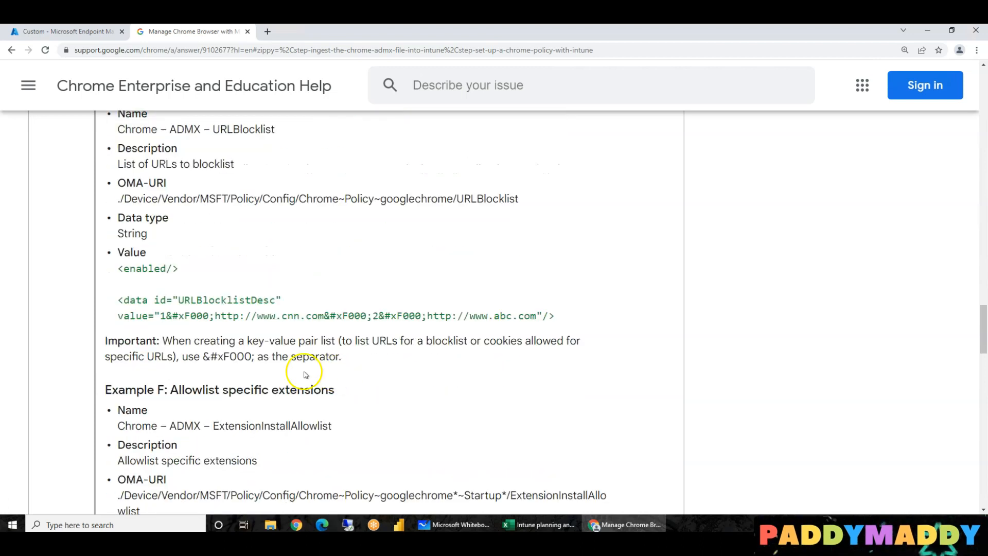
drag(187, 287, 507, 314)
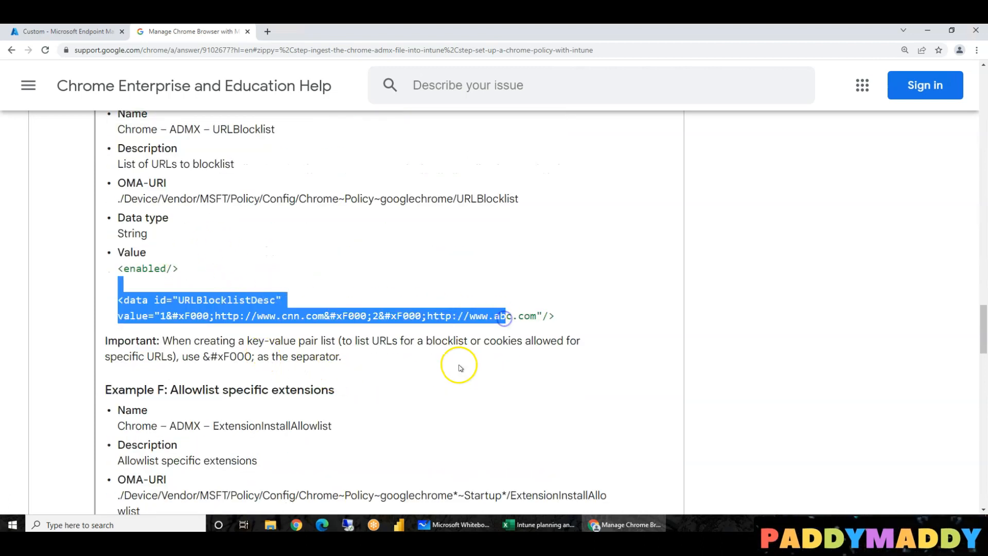
Examine the extension allowlist, "Blocklist all extensions" and "Manage Bookmarks" examples in the Chrome policy instructions
scroll(460, 369, down, 3)
scroll(460, 374, down, 7)
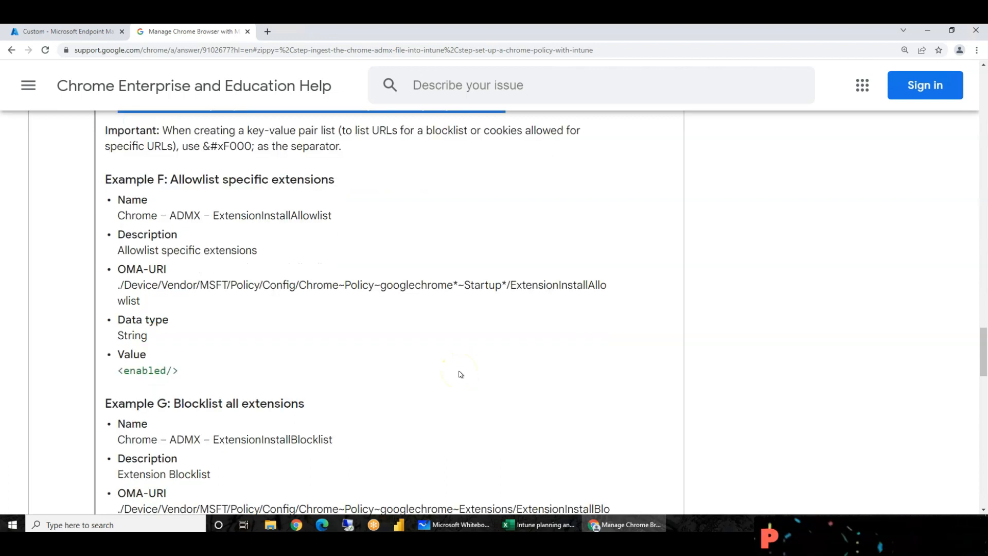
scroll(461, 372, up, 3)
scroll(419, 420, down, 3)
drag(167, 344, 306, 348)
scroll(339, 391, up, 3)
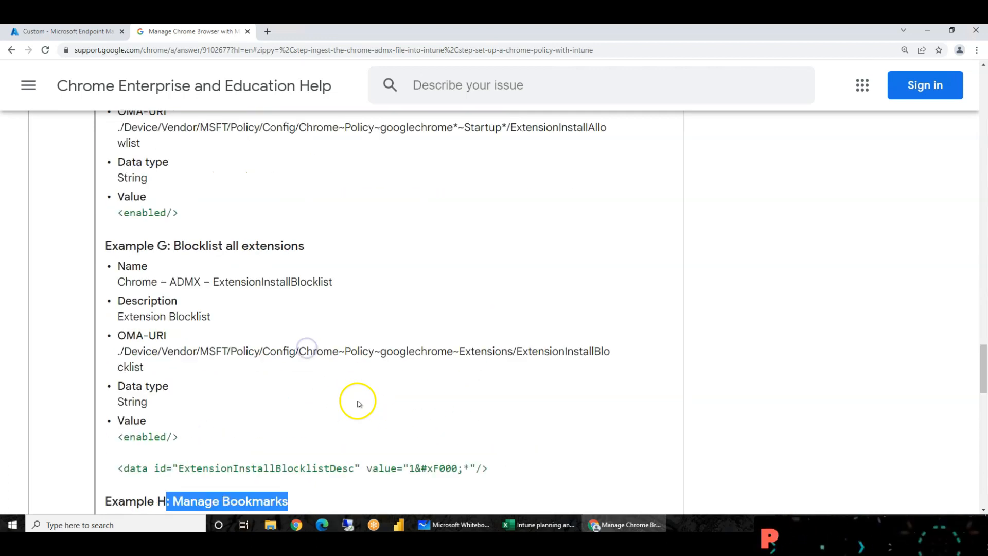
drag(174, 246, 310, 246)
scroll(360, 381, down, 7)
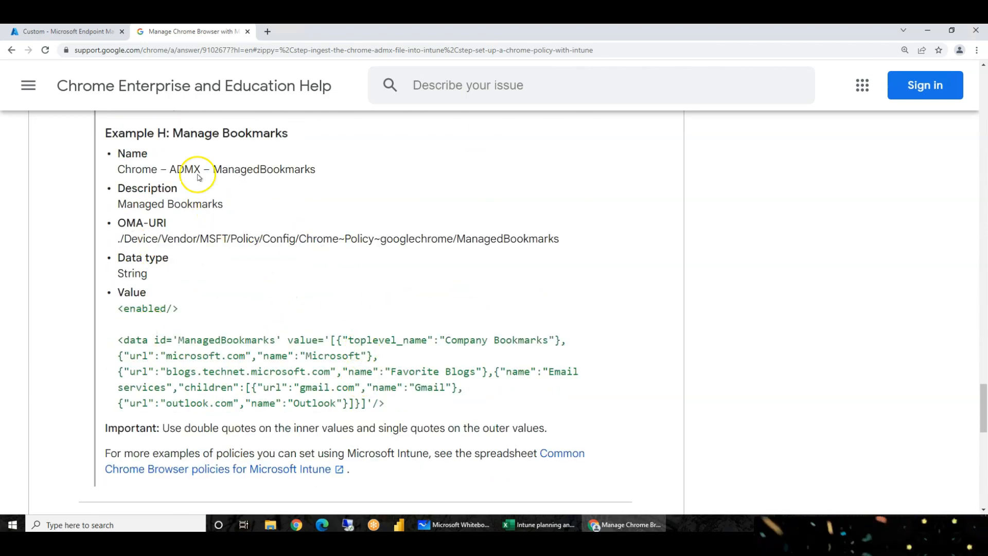
Highlight OMA-URI in the Notepad question and return to the "Manage Bookmarks" example in the Chrome support article
click(88, 34)
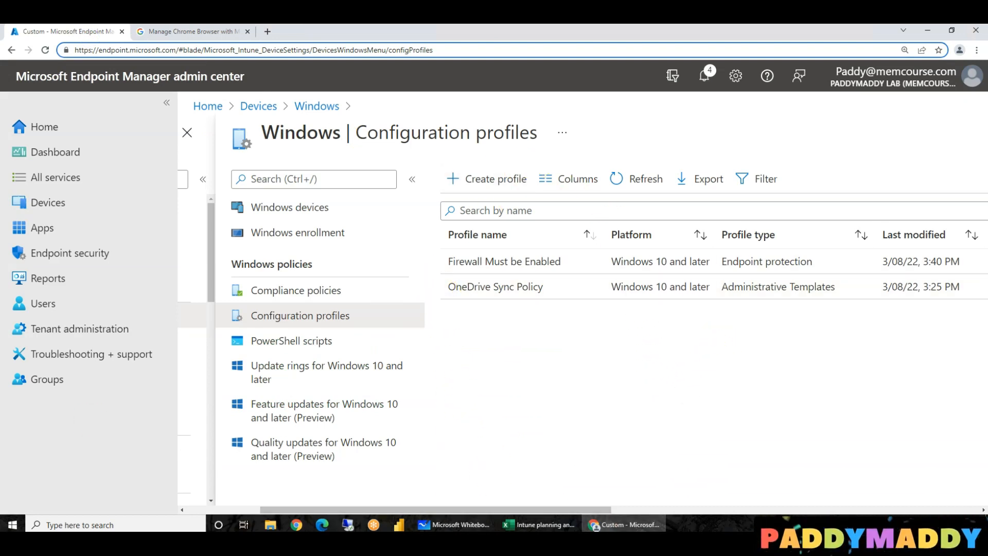
key(alt+Tab)
click(318, 328)
drag(203, 270, 261, 270)
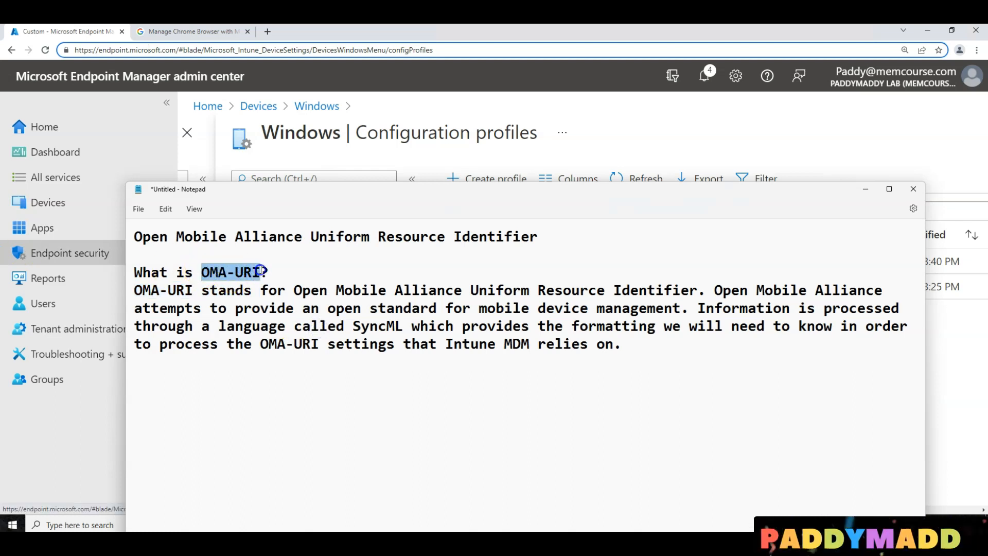
click(165, 31)
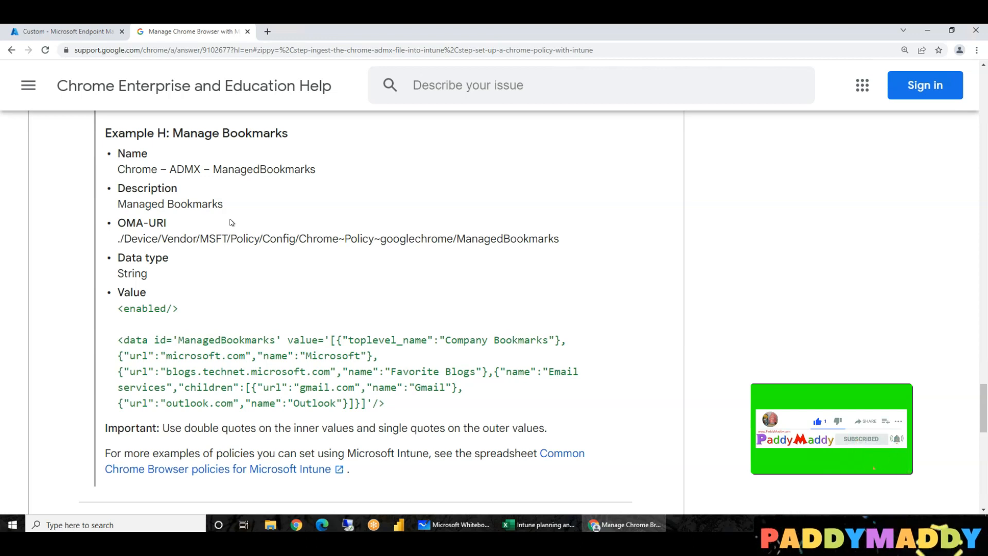
click(291, 242)
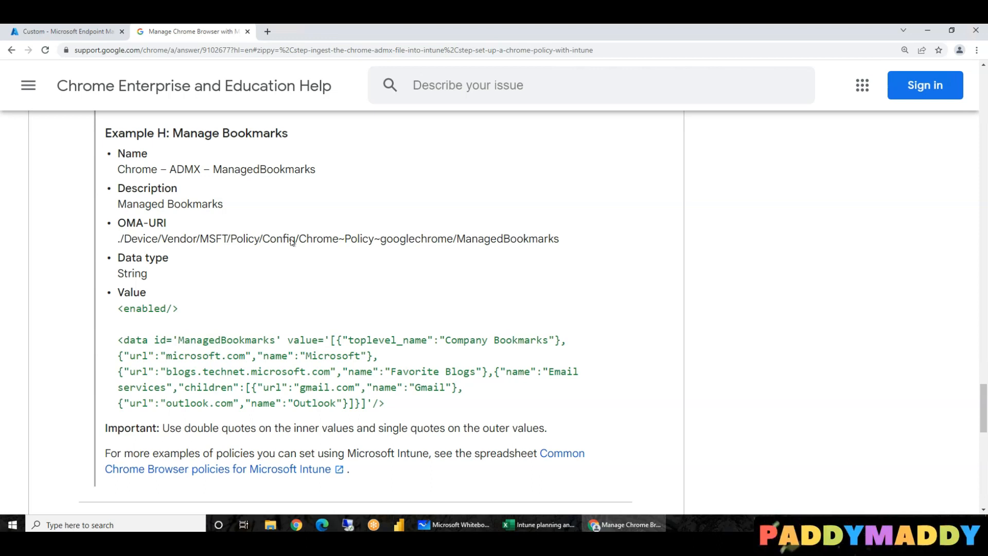
Highlight the Name, Description, OMA-URI, Data type and Value entries of the "Manage Bookmarks" example
drag(353, 403, 169, 189)
drag(309, 324, 106, 163)
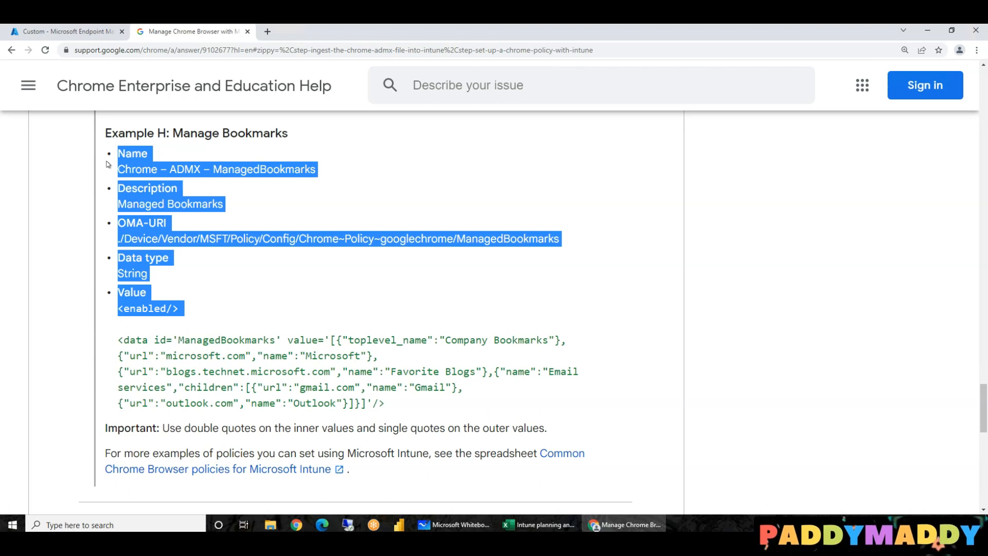
drag(190, 312, 119, 150)
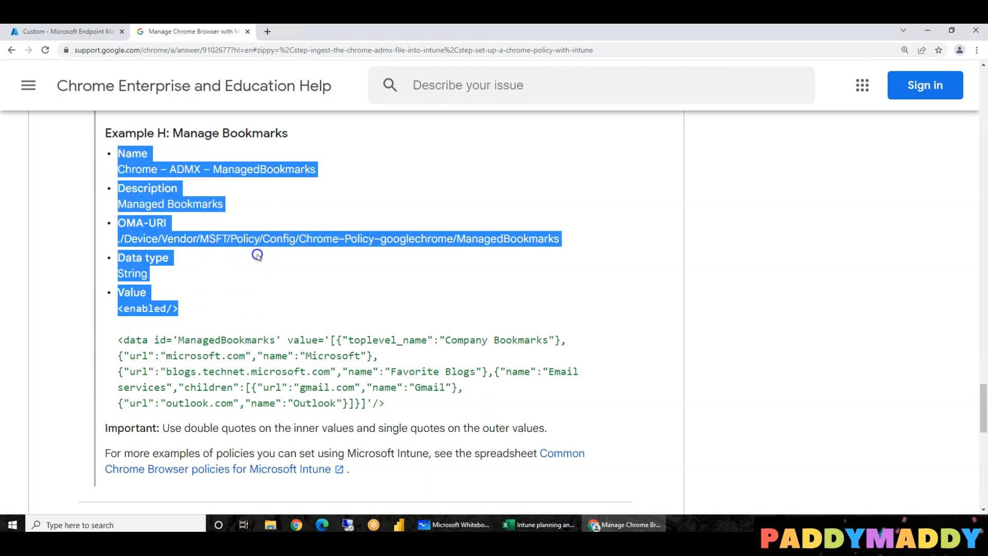
click(257, 256)
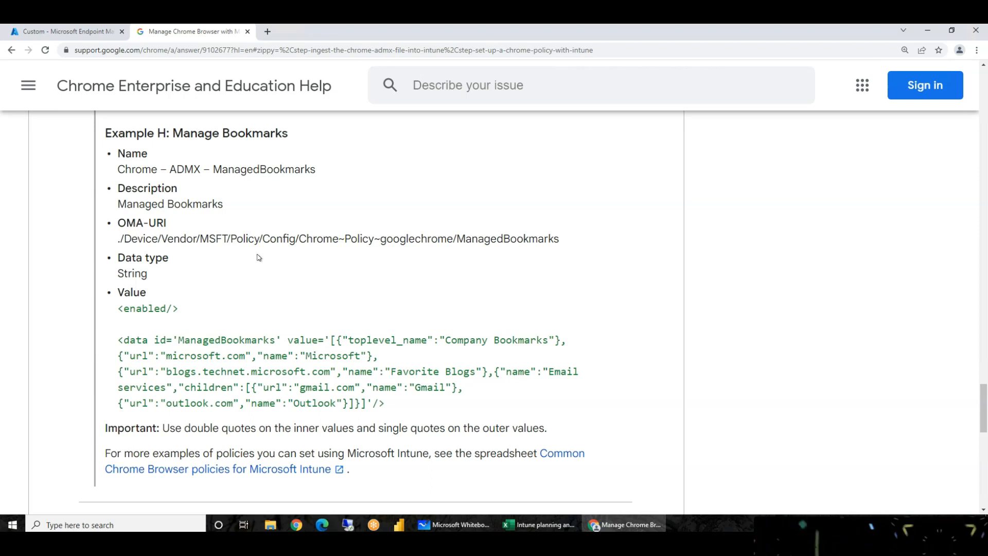
click(180, 309)
drag(180, 310, 116, 160)
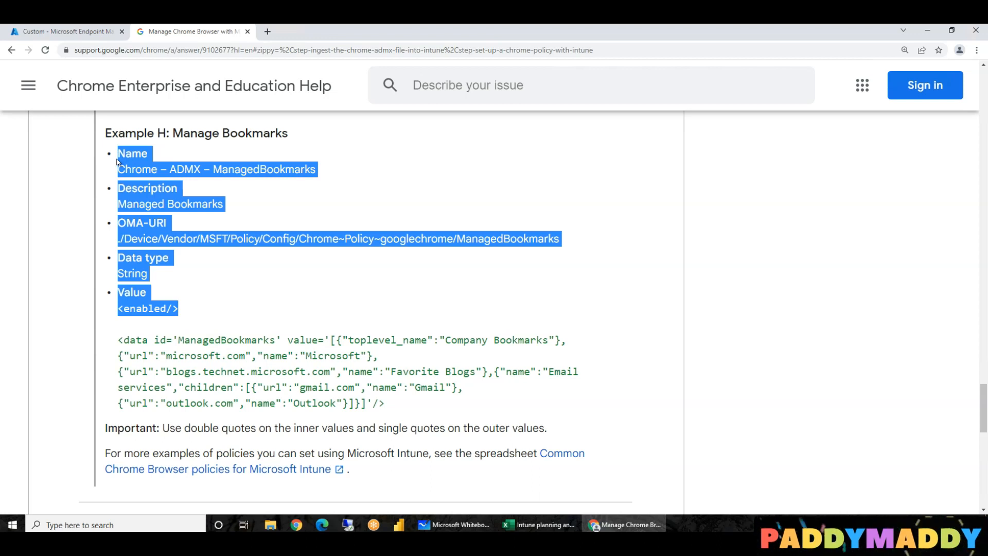
click(232, 306)
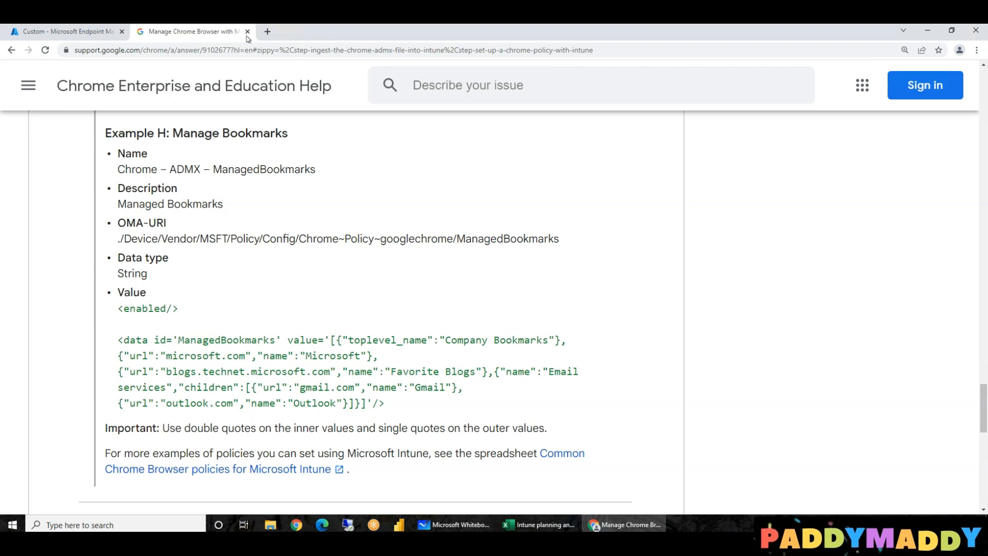
drag(135, 188, 194, 278)
click(273, 301)
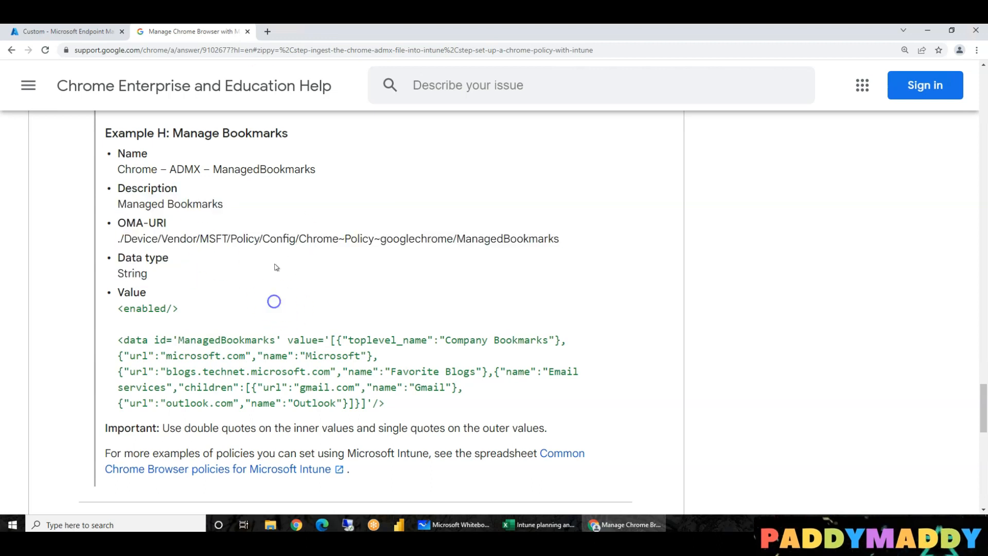
Close the Chrome support article and examine the Windows enrollment options down to the Enrollment Status Page
click(248, 31)
click(626, 448)
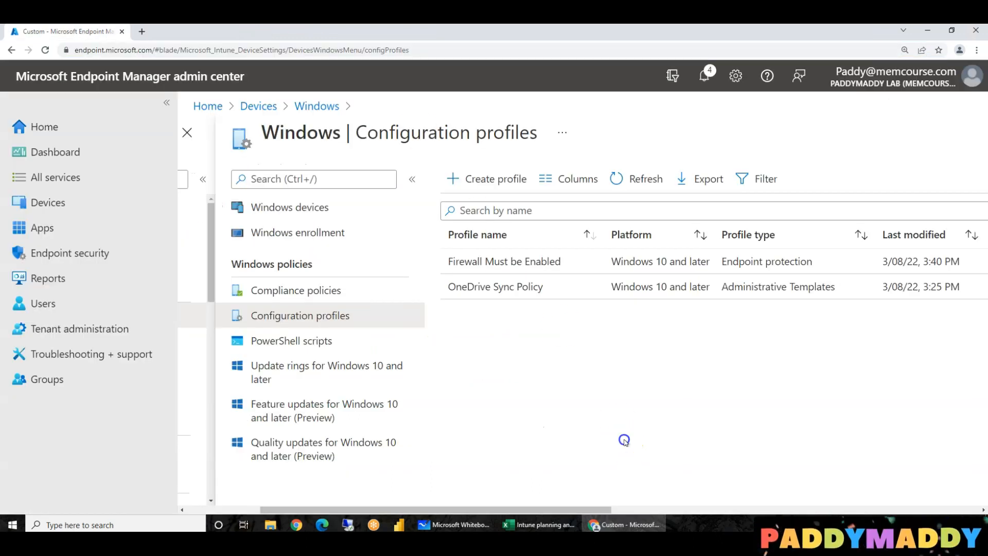
click(298, 232)
click(556, 116)
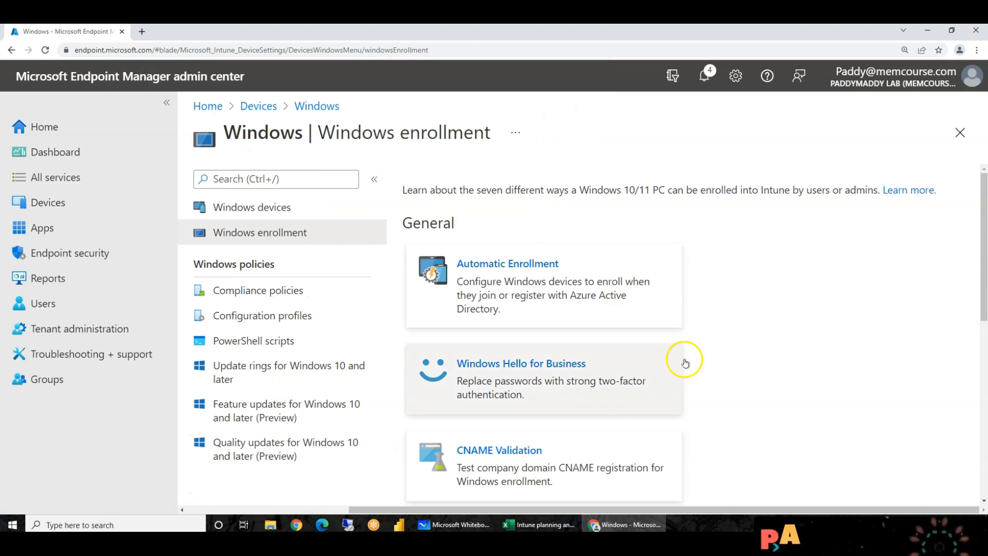
scroll(720, 319, down, 4)
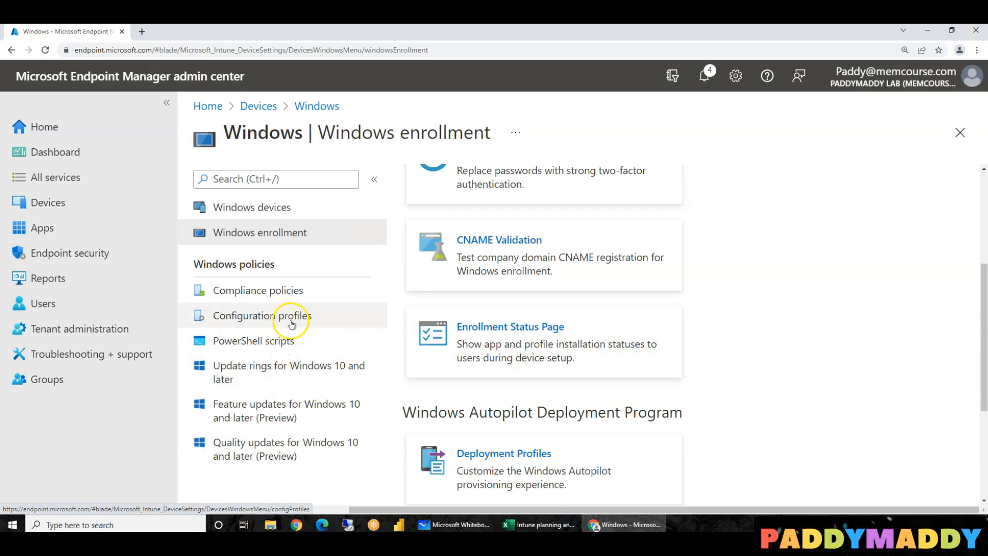
Start a new Windows configuration profile for the platform Windows 10 and later with the profile type Templates
click(301, 106)
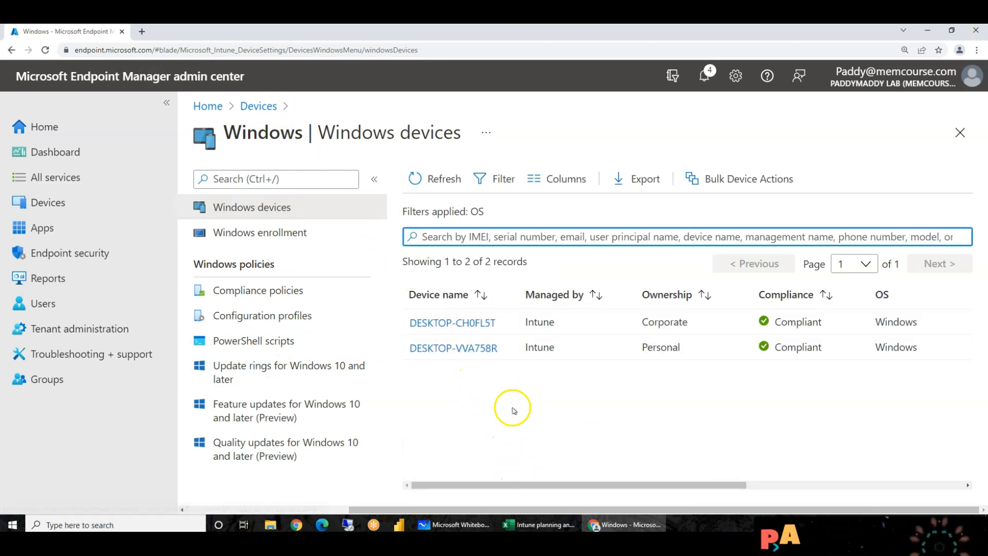
click(288, 325)
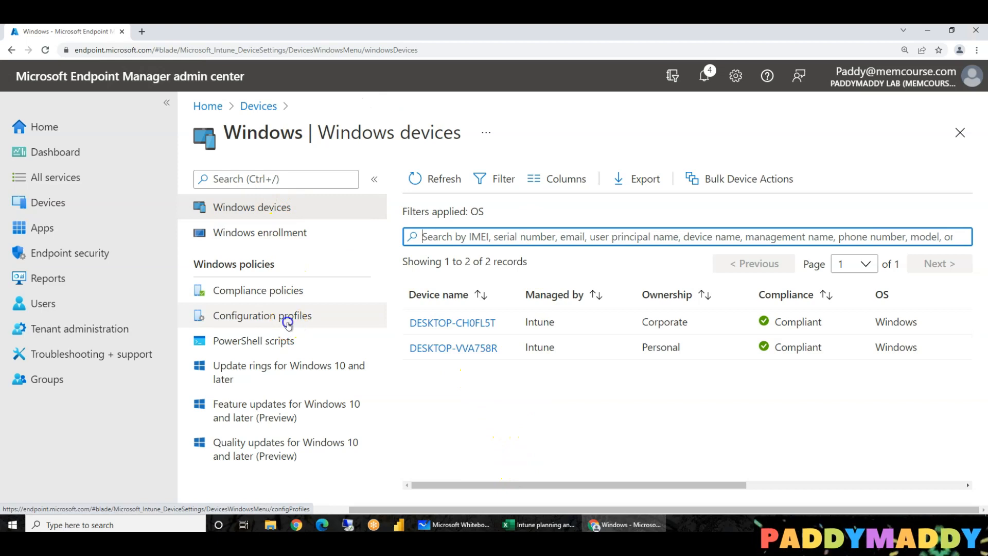
click(440, 179)
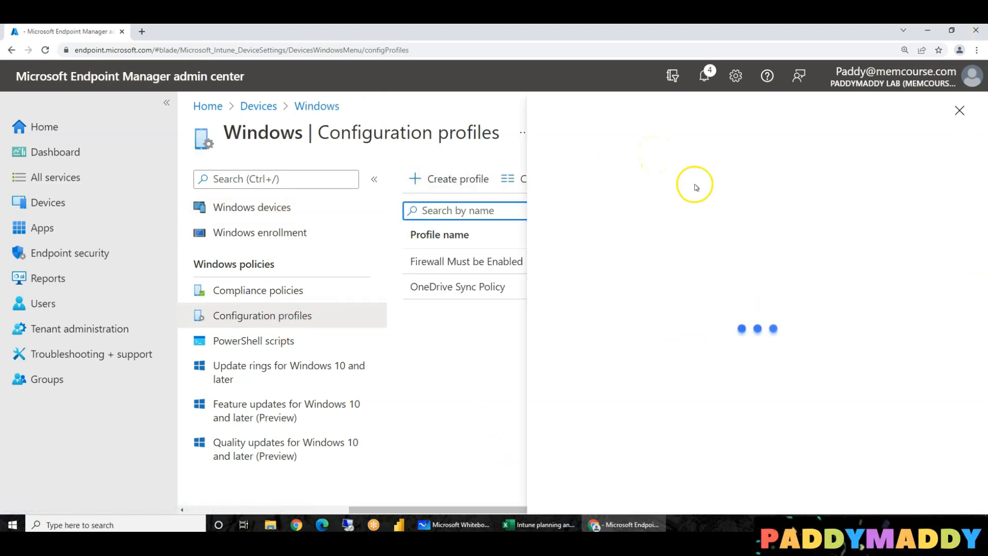
click(658, 188)
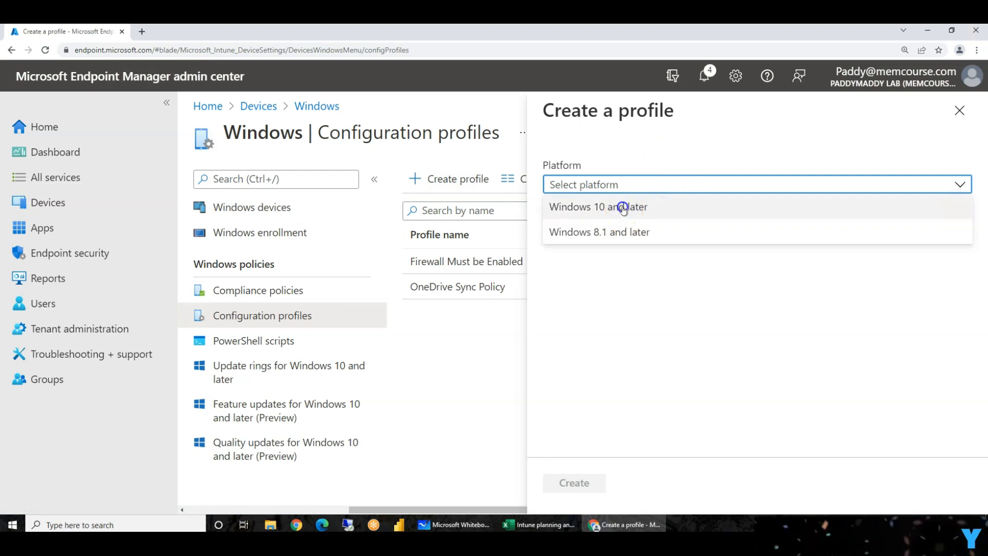
click(626, 207)
click(632, 232)
click(631, 278)
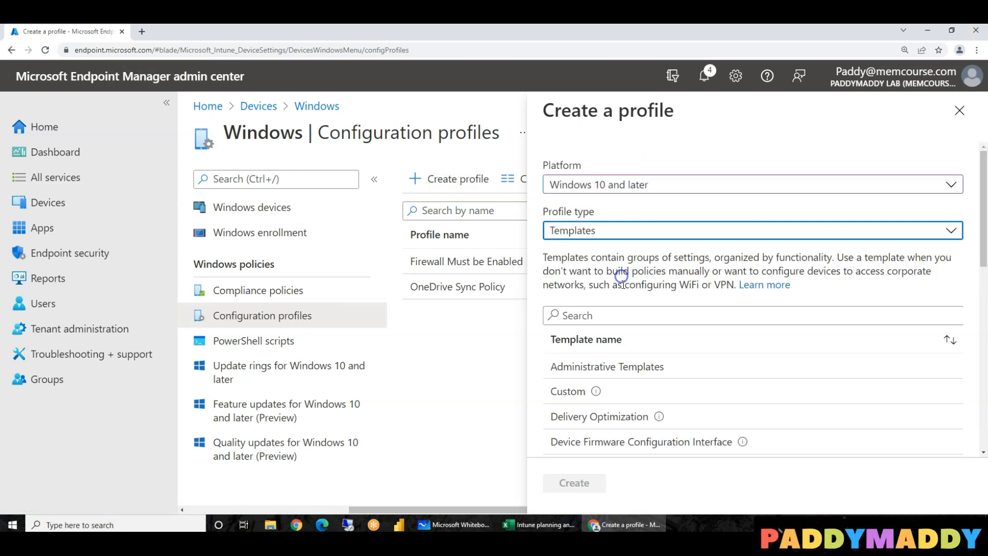
Read the information text of the Custom template, highlighting its explanation of built-in settings and custom profiles
mouse_move(596, 392)
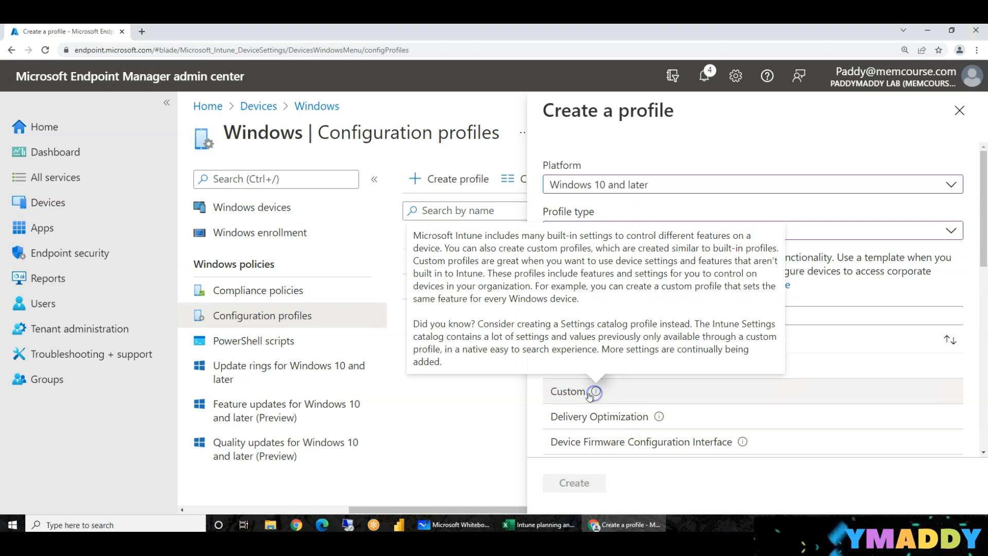
drag(424, 236, 605, 352)
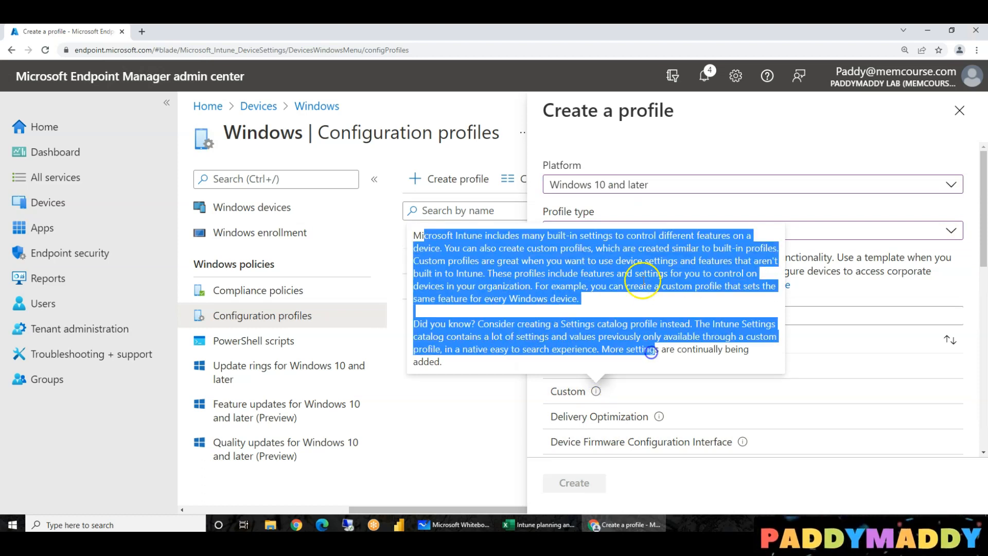
click(529, 273)
drag(422, 235, 734, 235)
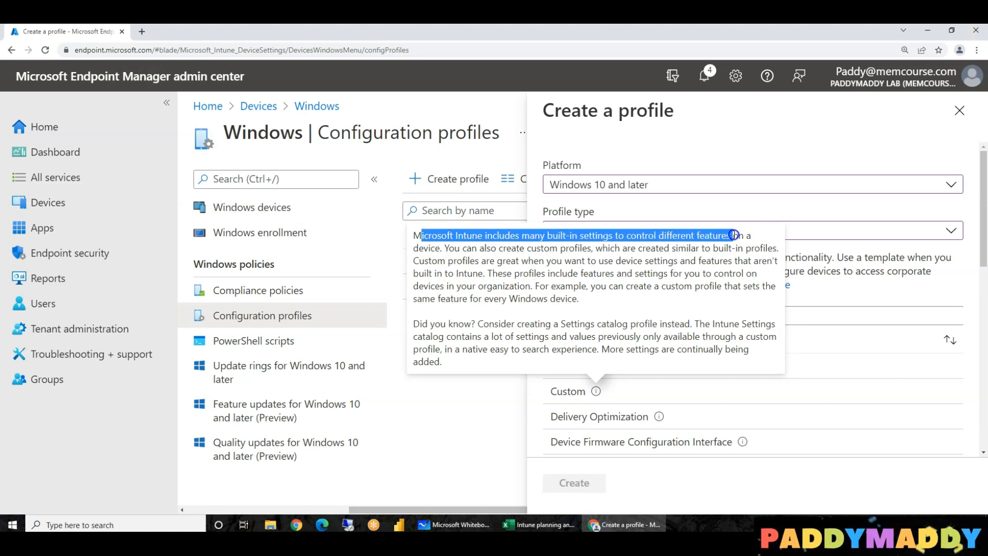
drag(463, 249, 662, 350)
click(648, 303)
click(669, 296)
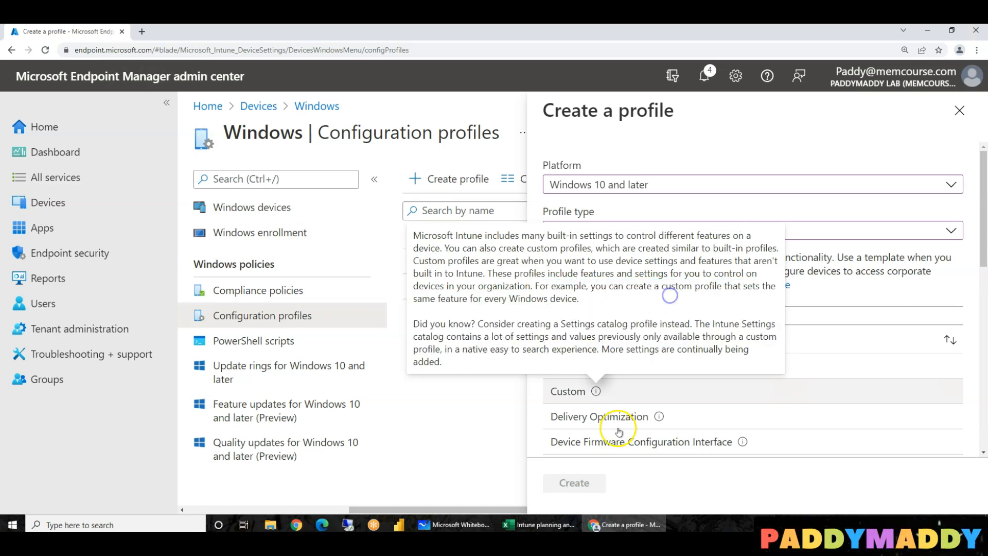
Create a profile from the Custom template with "ESP - Fix with OMA-URI" as name and description, and continue to its configuration settings
click(568, 391)
click(573, 484)
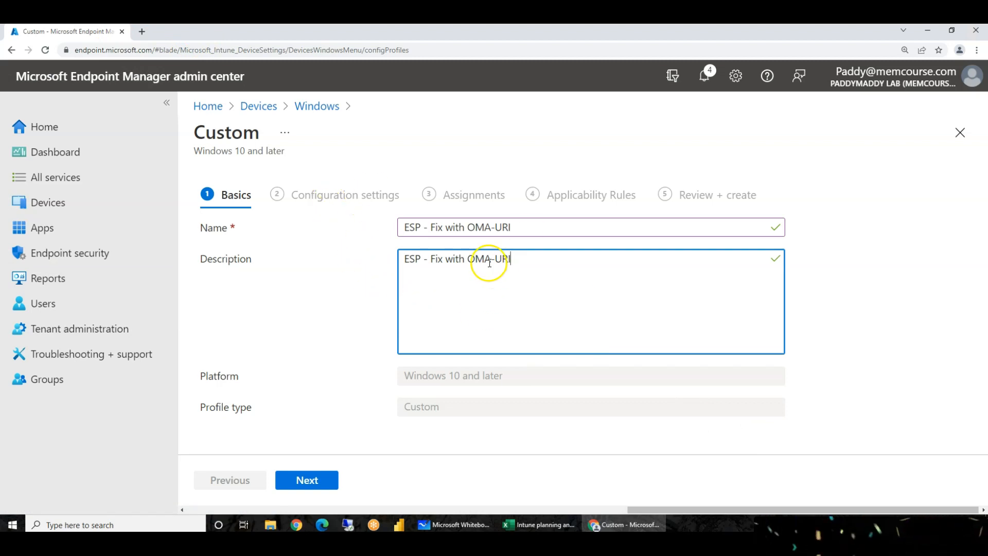
click(523, 230)
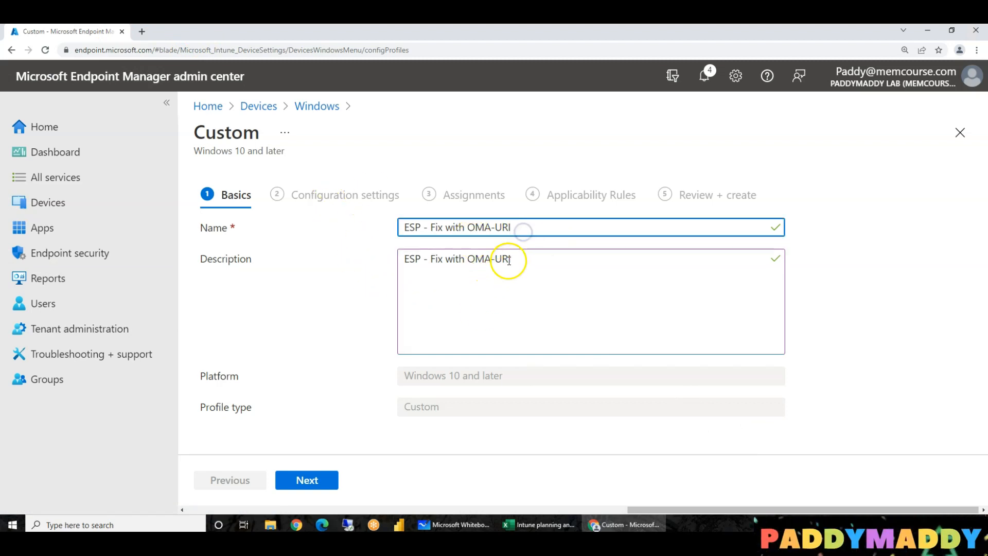
click(301, 482)
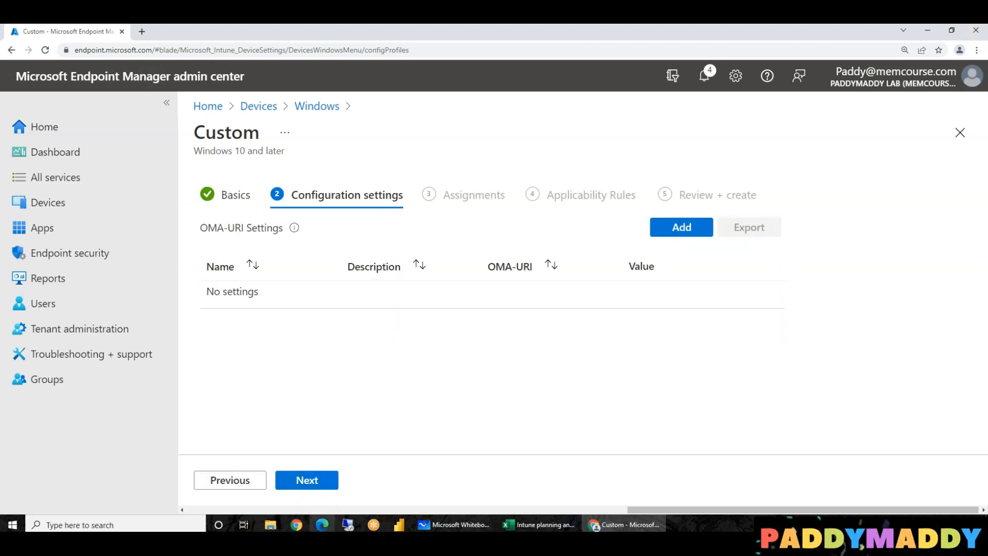
Add a row to the OMA-URI settings and name it SkipUserStatusPage
click(674, 228)
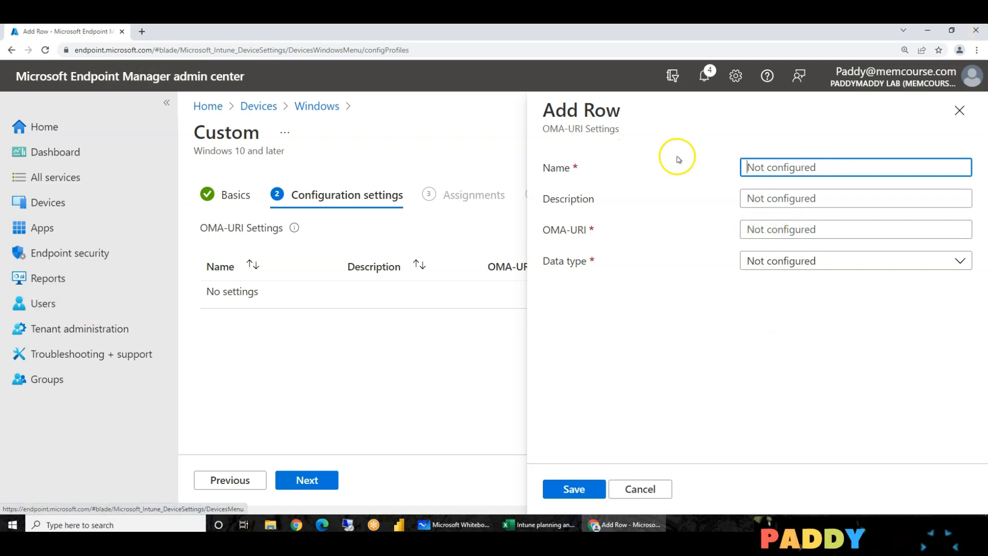
click(783, 168)
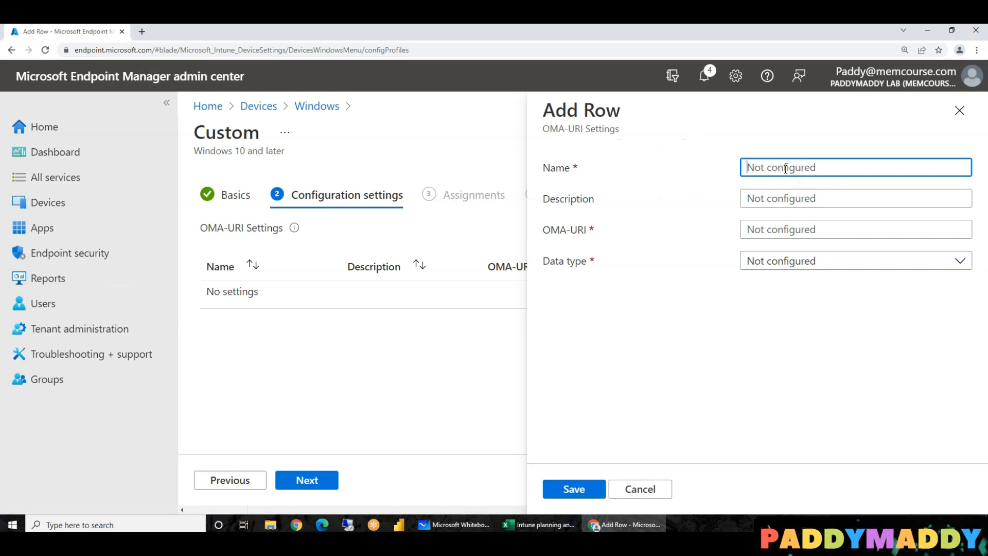
text(SkipUserStatusPage)
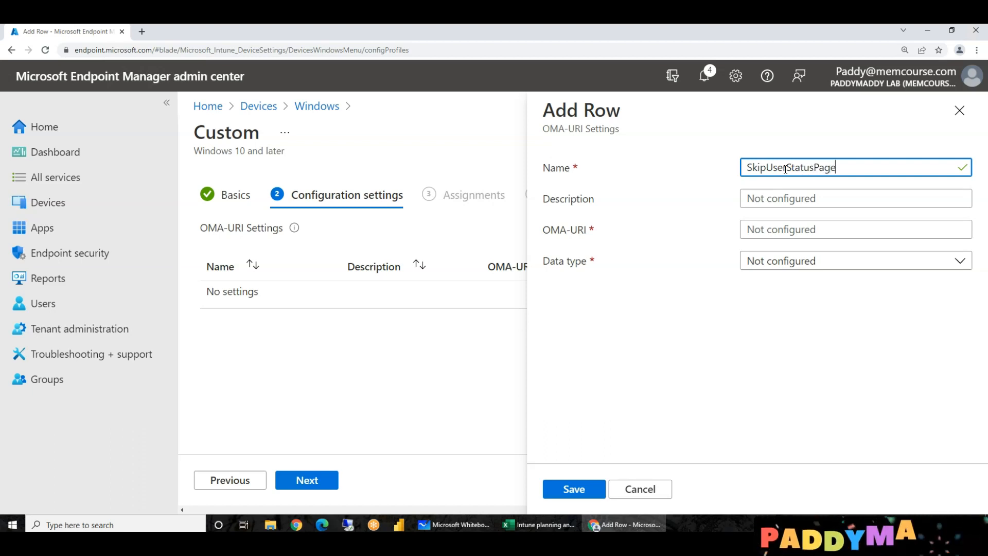
key(Tab)
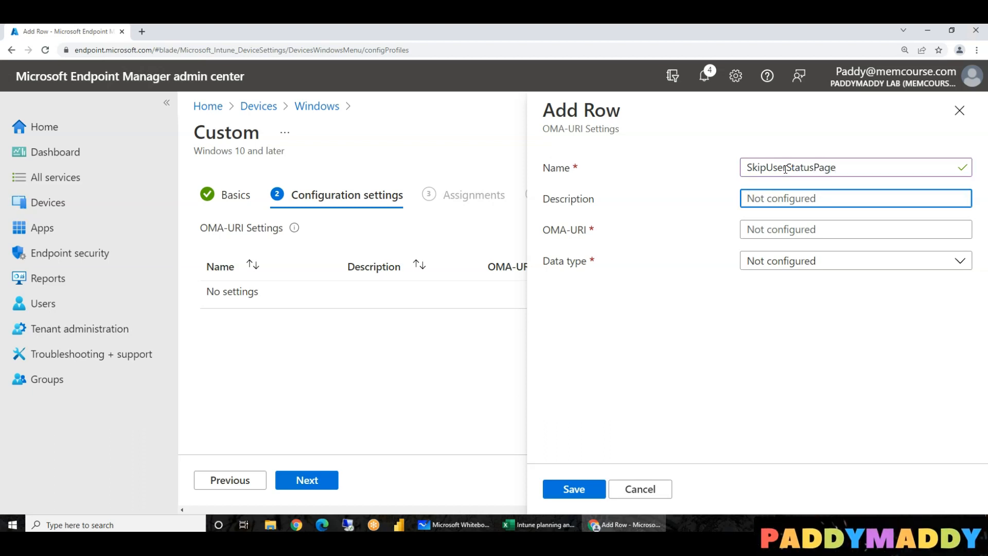
text(./Vendor/MSFT/DMClient/Provider/MS DM Server/FirstSyncStatus/SkipUserStatusPage)
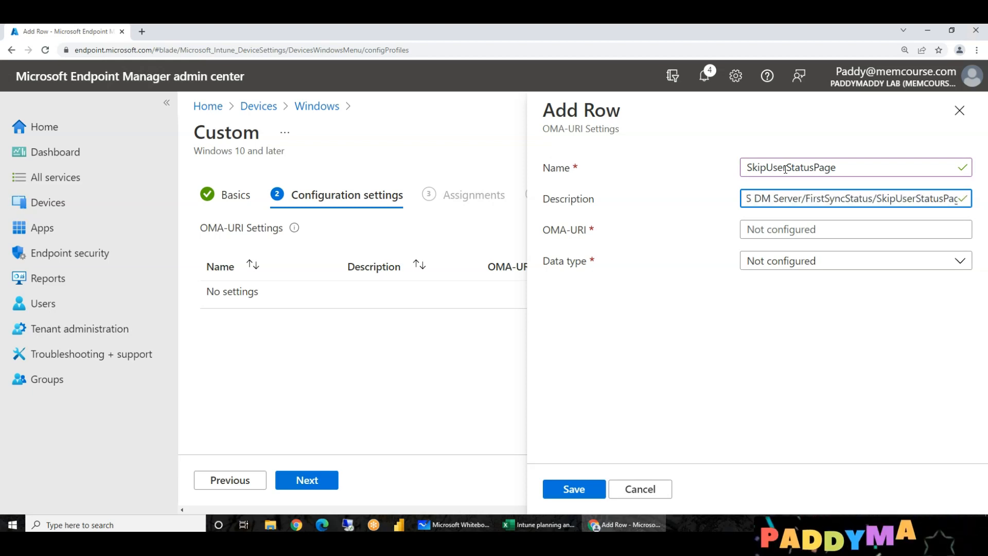
key(ctrl+z)
Set the row's OMA-URI to ./Device/Vendor/MSFT/DMClient/Provider/MS DM Server/FirstSyncStatus/SkipUserStatusPage and check the path from start to end
key(Tab)
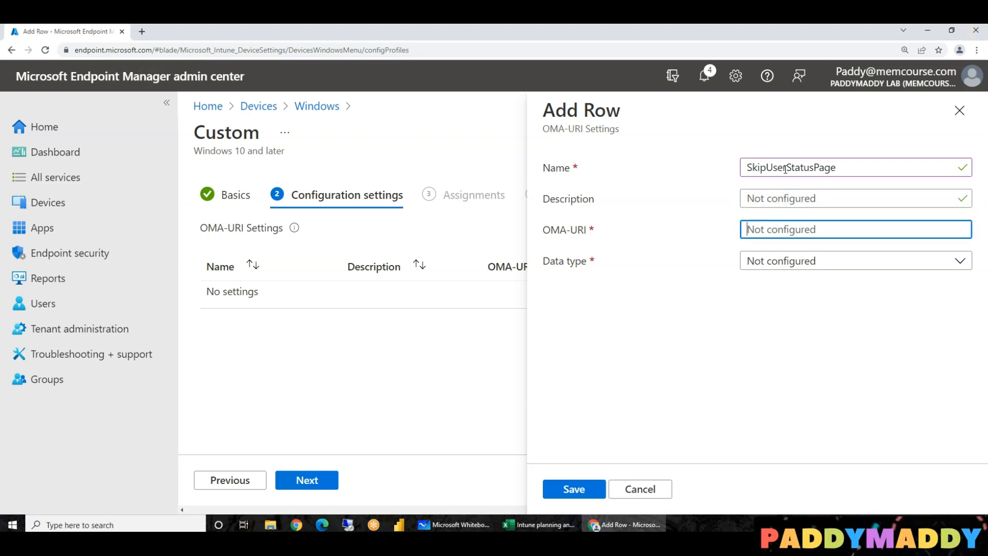
key(ctrl+v)
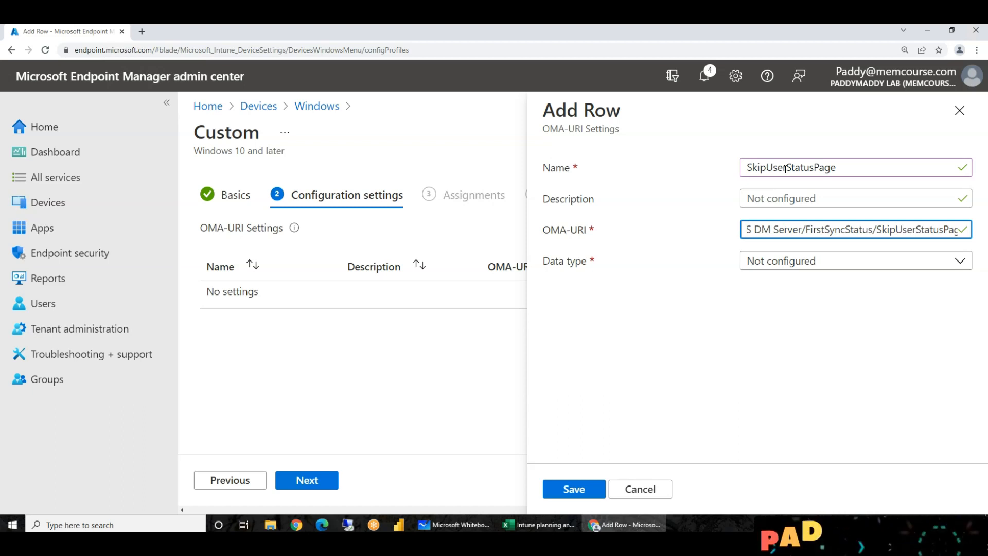
key(Home)
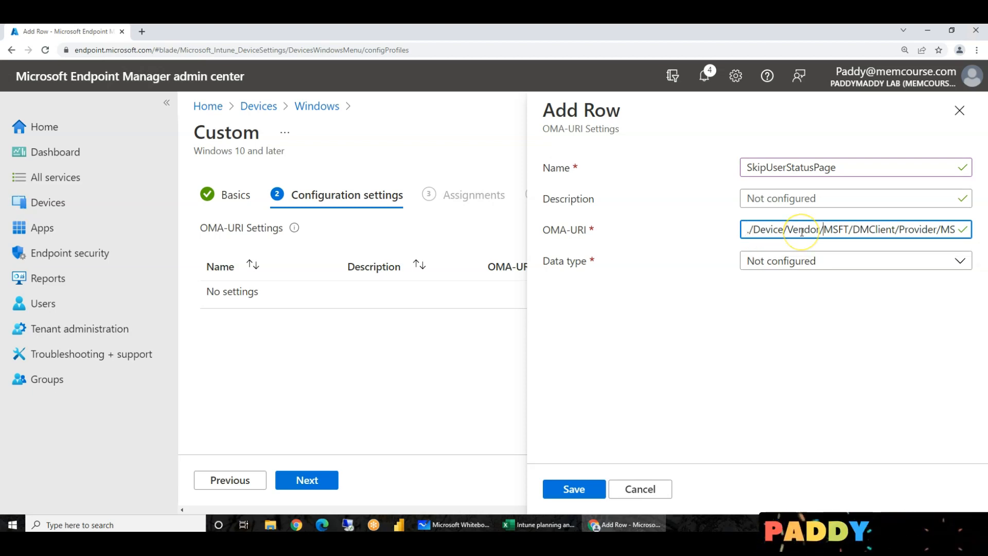
key(End)
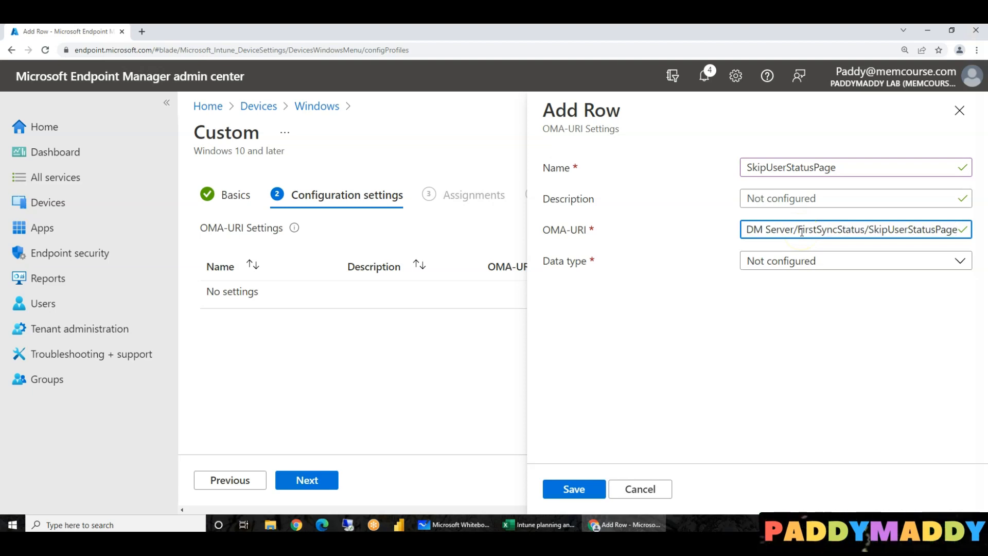
key(Home)
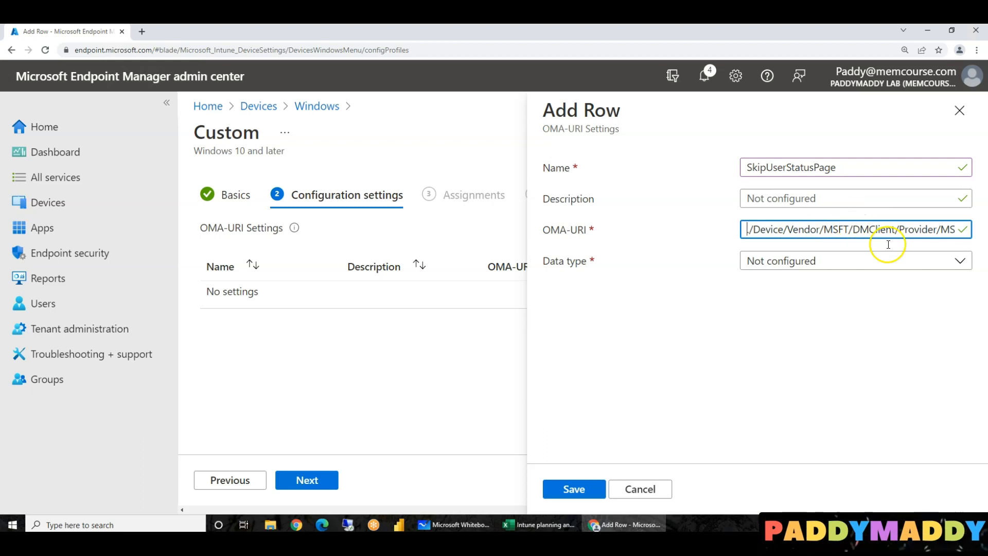
Set the row's data type to Boolean and its value to True, and save the row
click(817, 257)
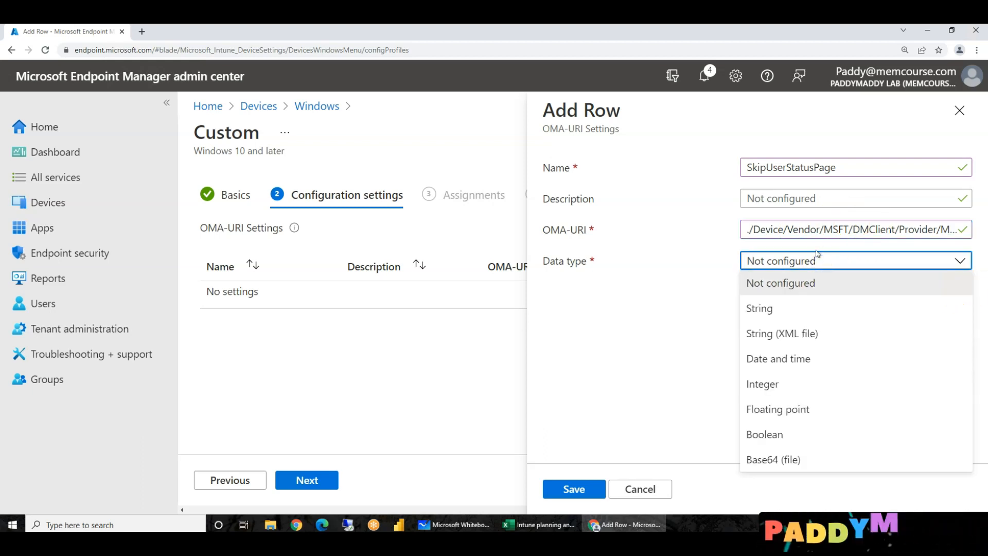
click(800, 442)
click(752, 304)
click(777, 334)
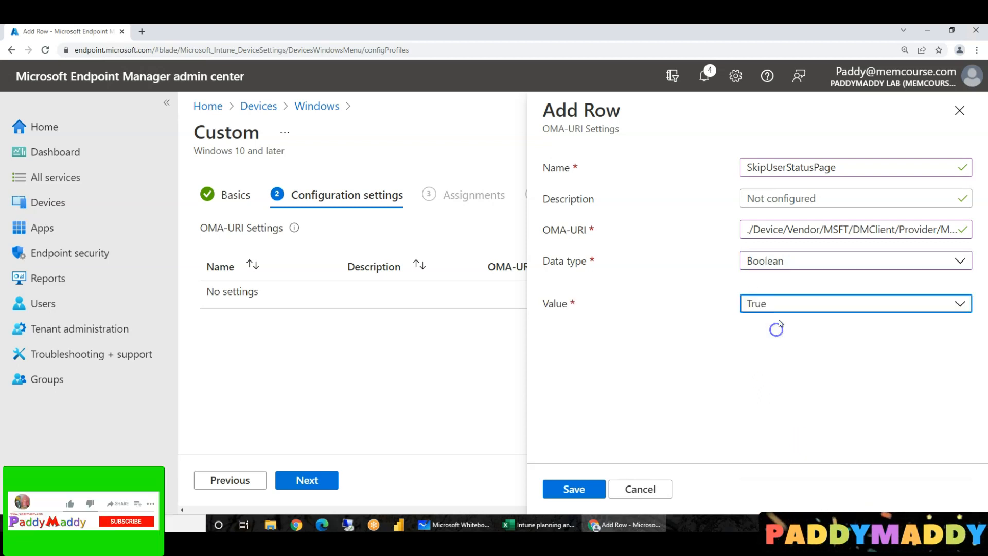
click(576, 489)
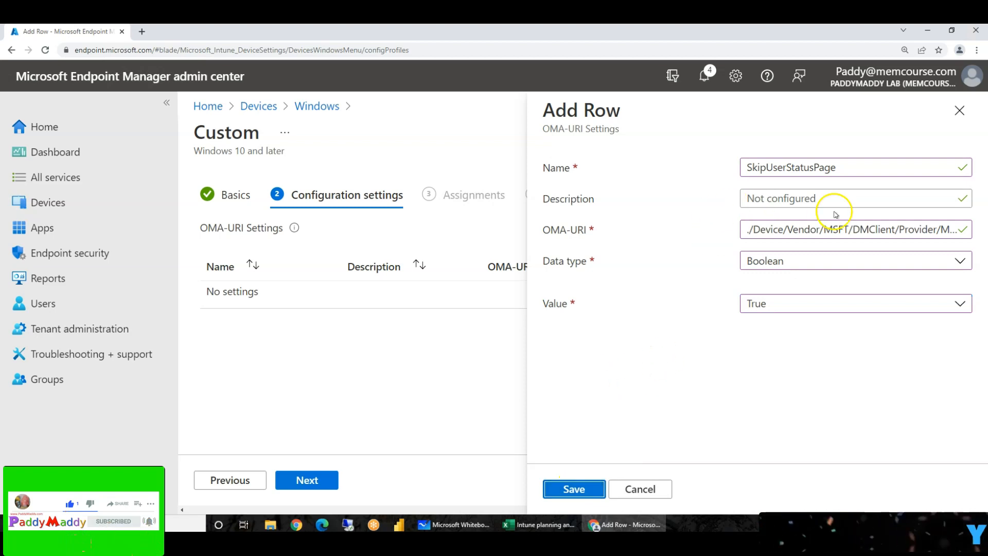
Search Google in a new tab for ./Device/Vendor/MSFT/DMClient/Provider/MS DM Server/FirstSyncStatus/SkipUserStatusPage
click(142, 32)
text(./Device/Vendor/MSFT/DMClient/Provider/MS DM Server/FirstSyncStatus/SkipUserStatusPage)
key(Return)
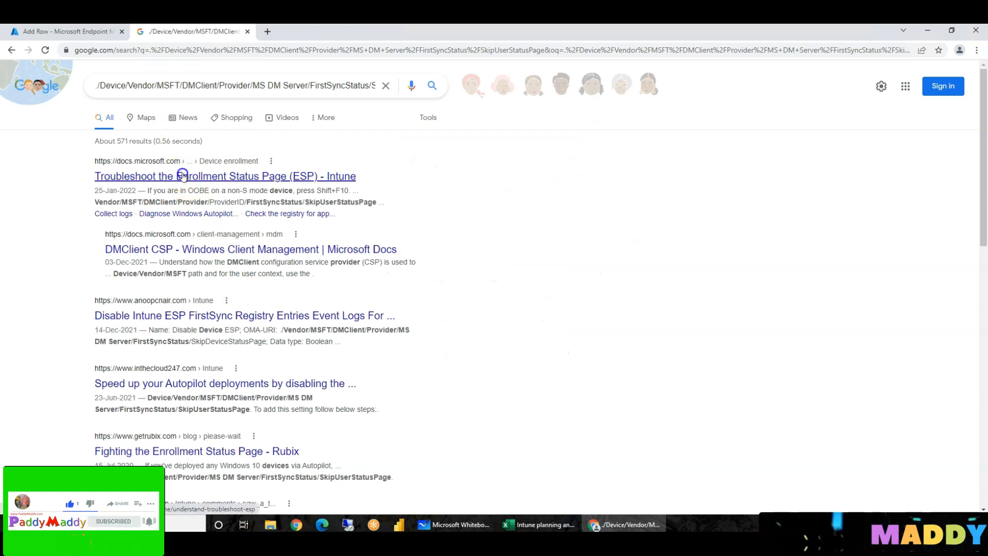
Open the Microsoft Docs article Troubleshoot the Enrollment Status Page (ESP) and search its text for the copied SkipUserStatusPage path
click(183, 177)
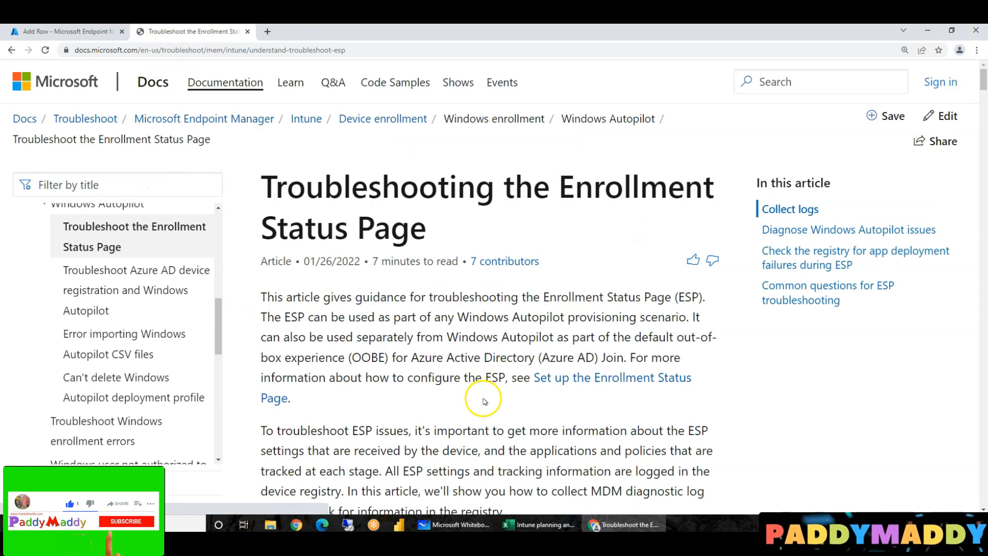
scroll(458, 340, down, 15)
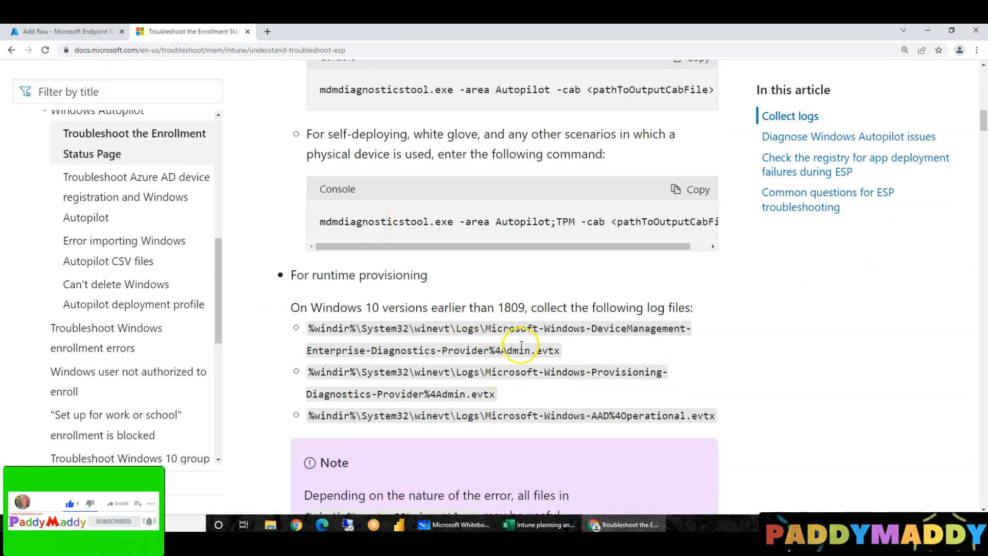
scroll(515, 342, down, 10)
key(ctrl+f)
key(ctrl+v)
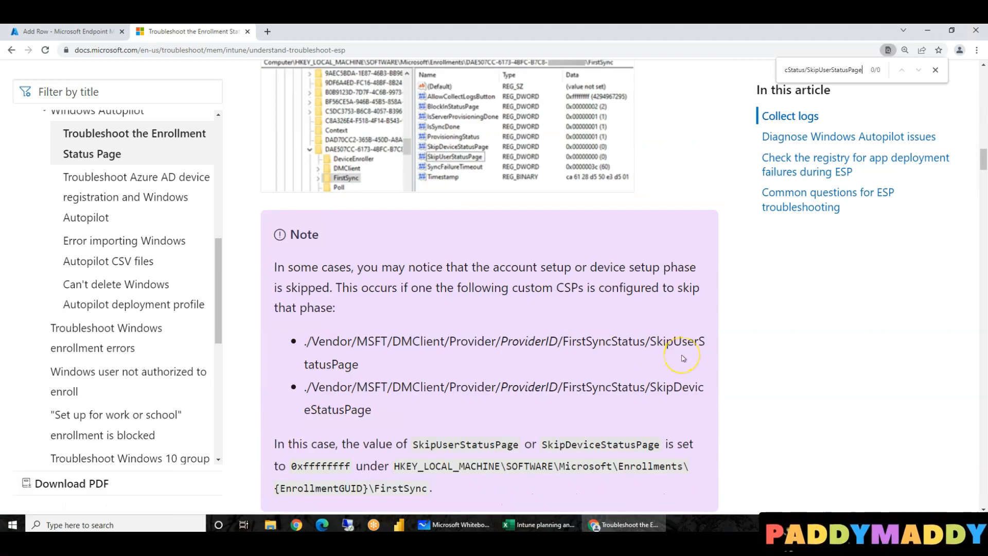
Shorten the in-page search text by removing the start of the path, so that it begins at r/MSFT/DMClient/Provider
key(Home)
key(Delete)
key(Delete)
key(Delete)
key(Delete)
key(Delete)
key(Delete)
key(Delete)
key(Delete)
key(Delete)
key(Delete)
key(Delete)
key(Delete)
key(Delete)
key(Delete)
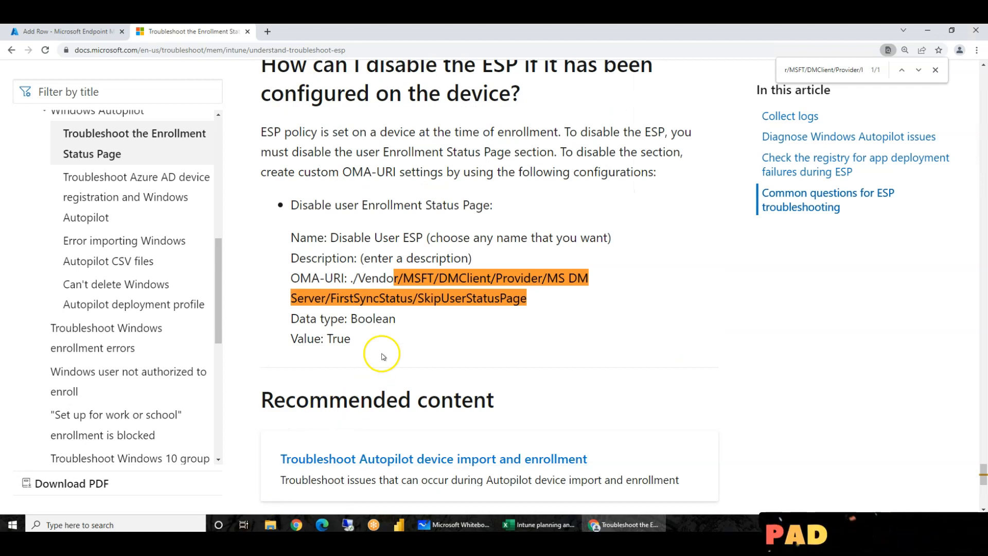
Highlight the article's full OMA-URI path for disabling the user Enrollment Status Page, and look through the surrounding section and the rest of the article
drag(350, 277, 532, 301)
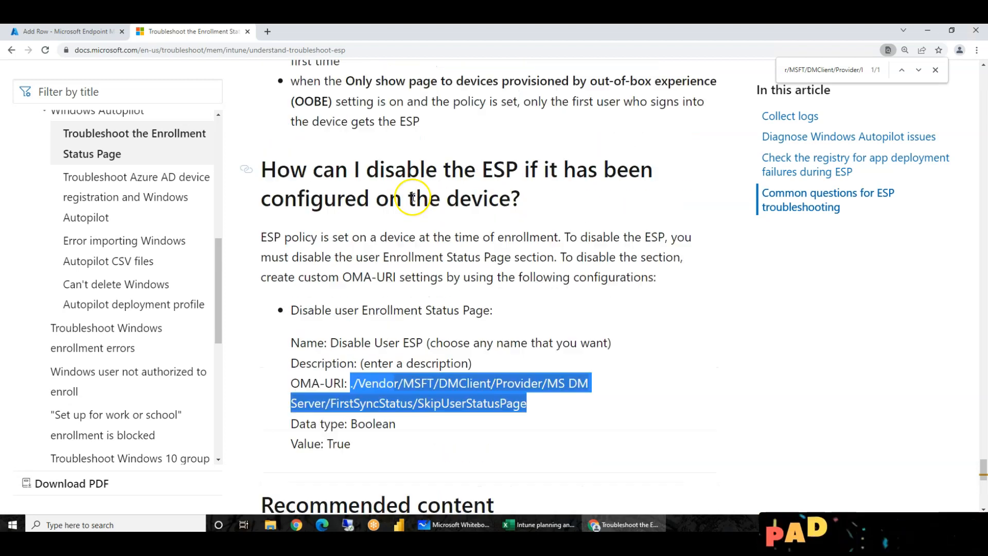
scroll(420, 180, up, 2)
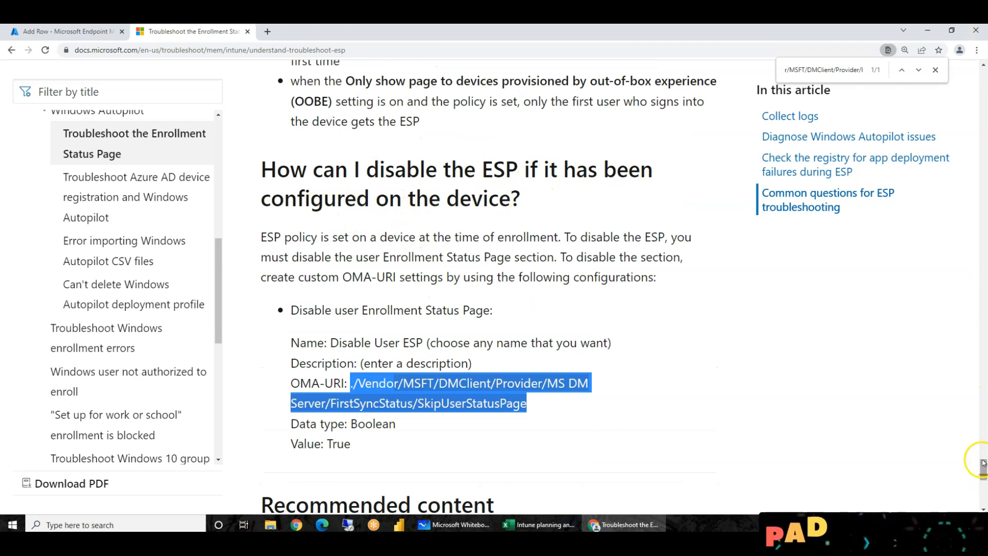
drag(983, 475, 964, 82)
drag(963, 126, 983, 266)
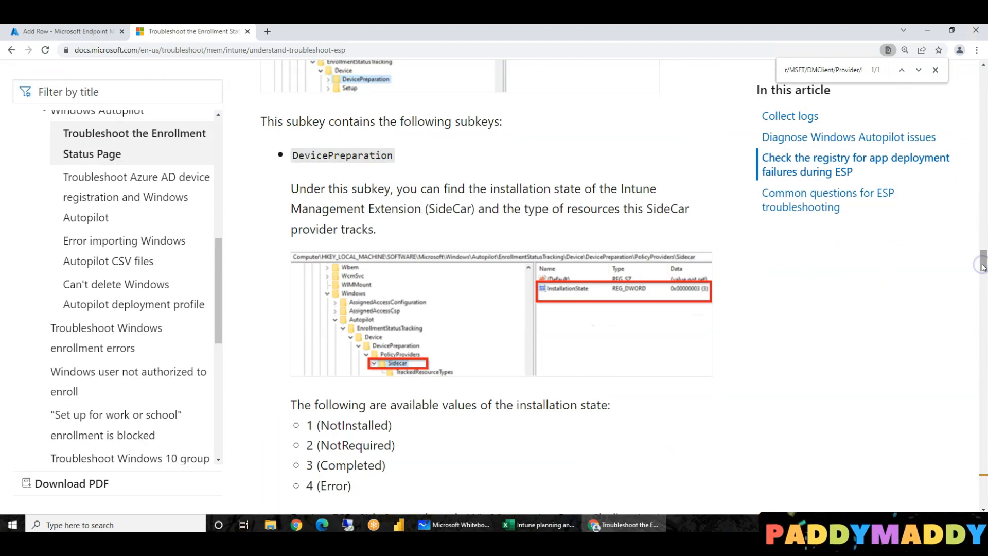
Back in Microsoft Endpoint Manager, save the SkipUserStatusPage row and finish creating the custom profile without assigning any groups or applicability rules
click(80, 32)
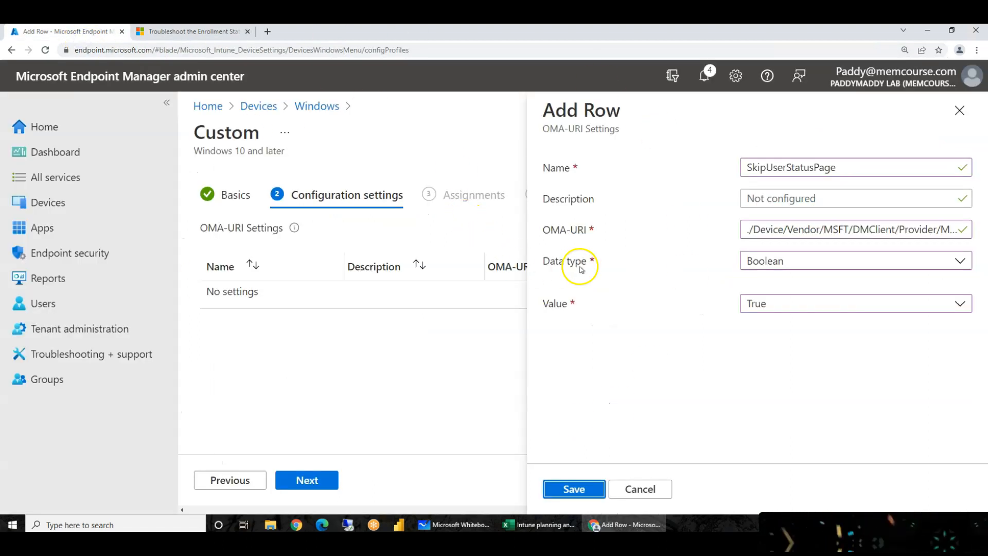
click(573, 490)
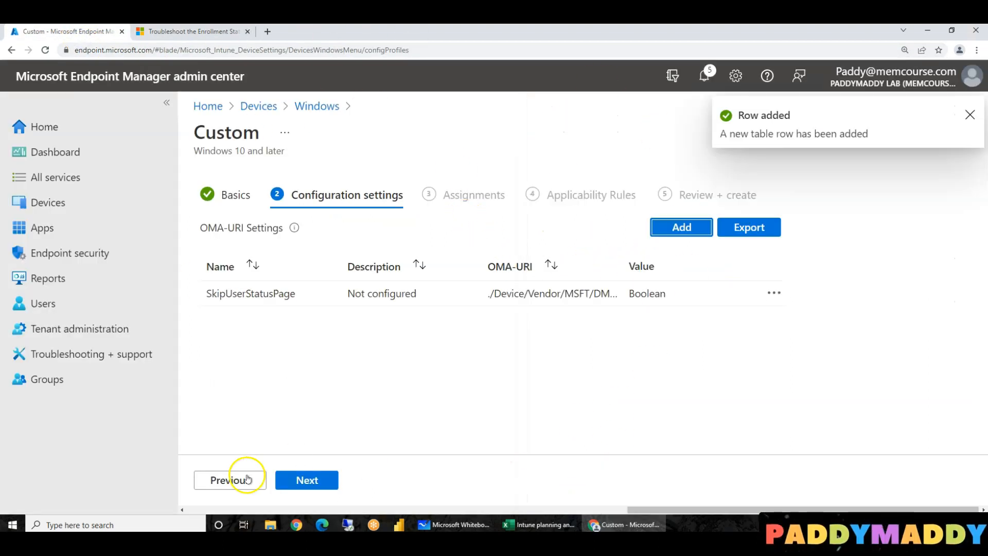
click(311, 480)
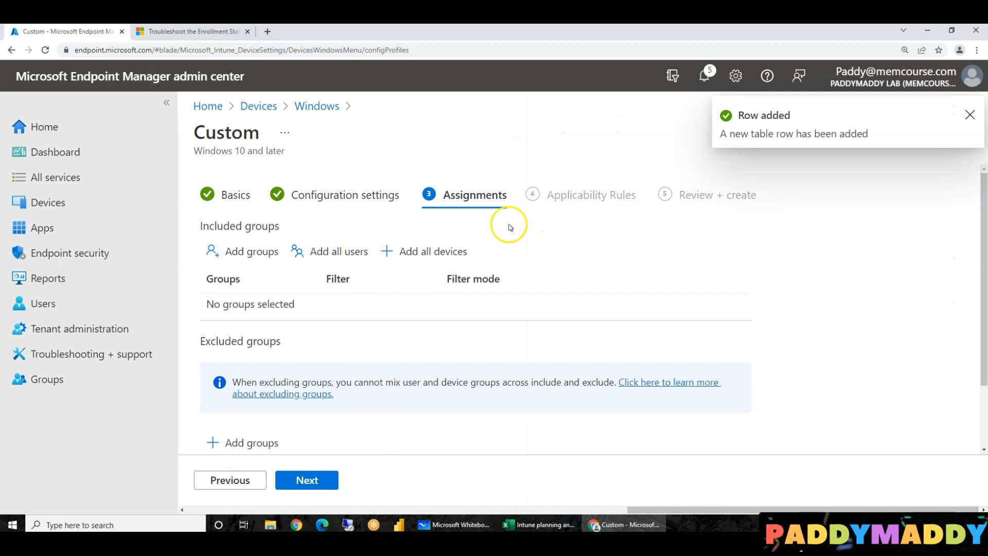
click(320, 484)
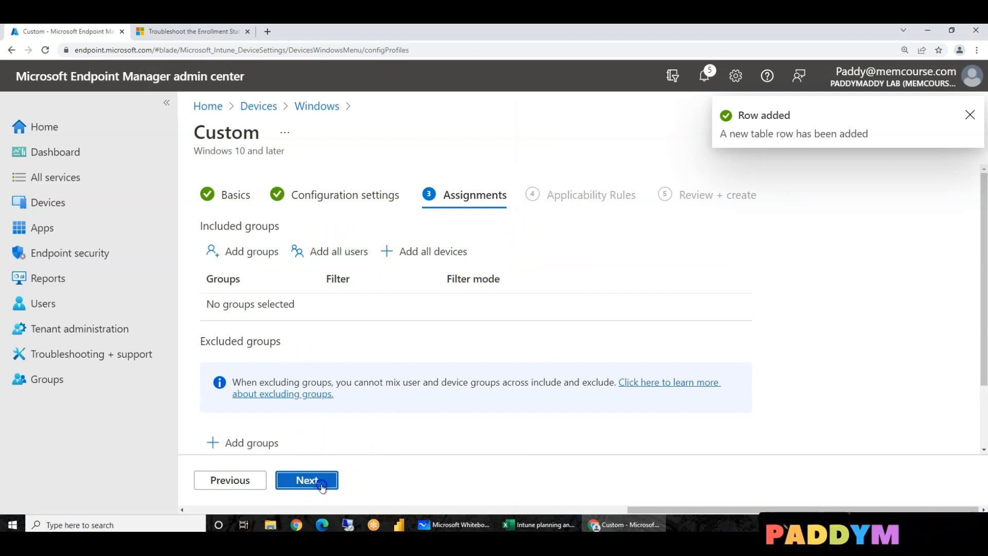
click(322, 483)
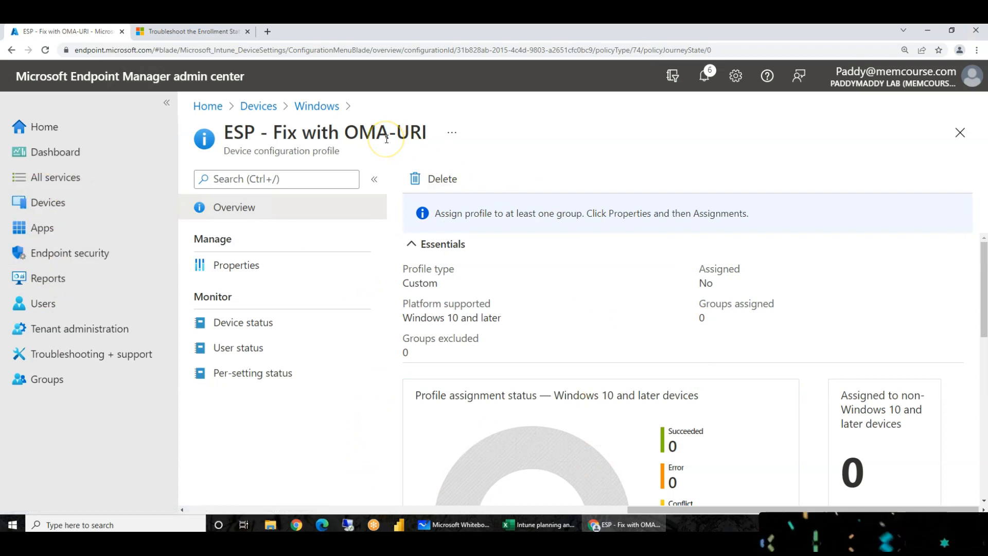
Open the list of configuration profiles for Windows devices
click(46, 202)
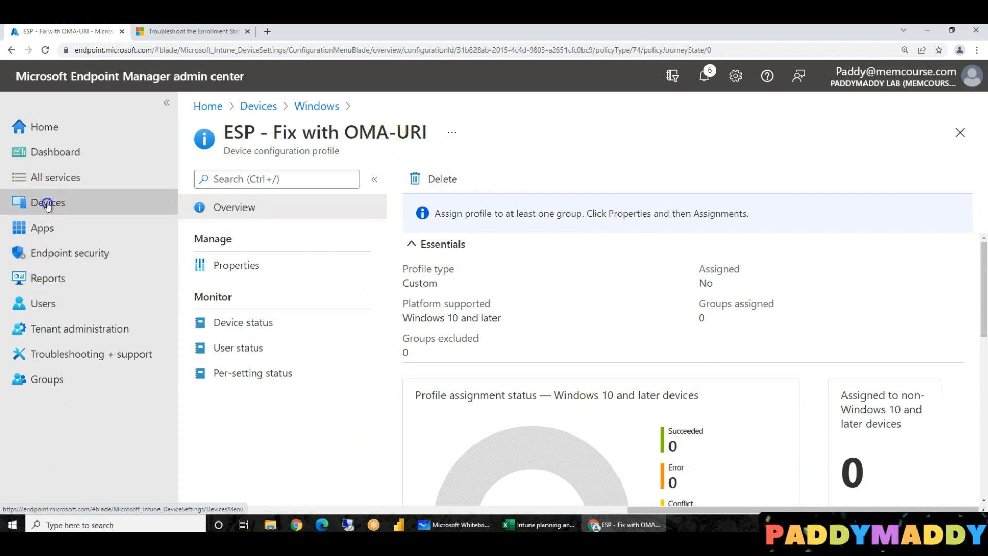
click(245, 316)
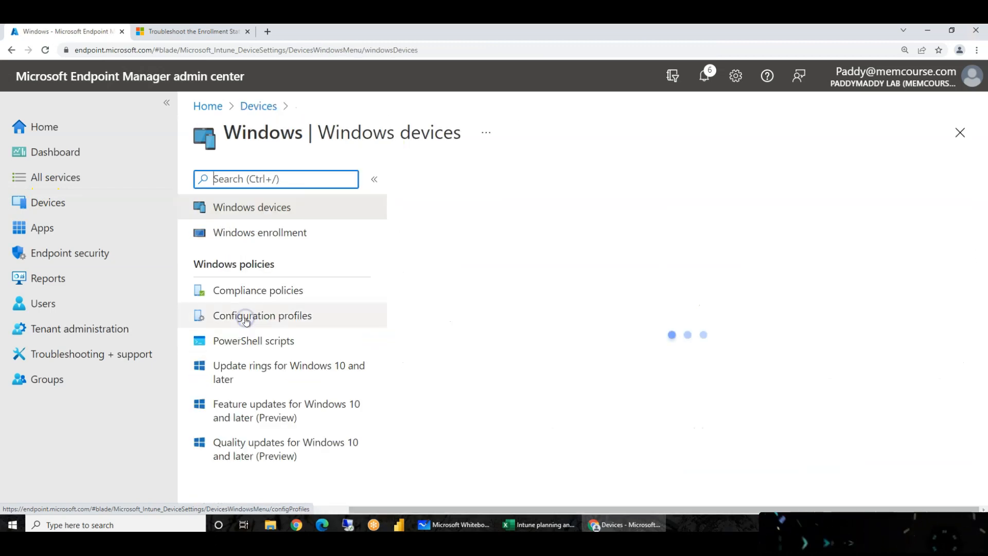
click(271, 322)
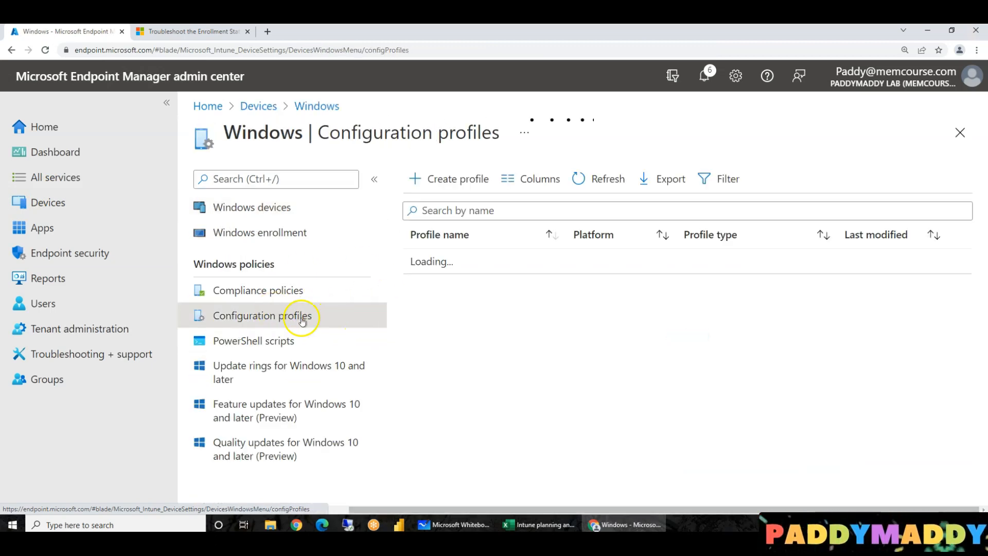